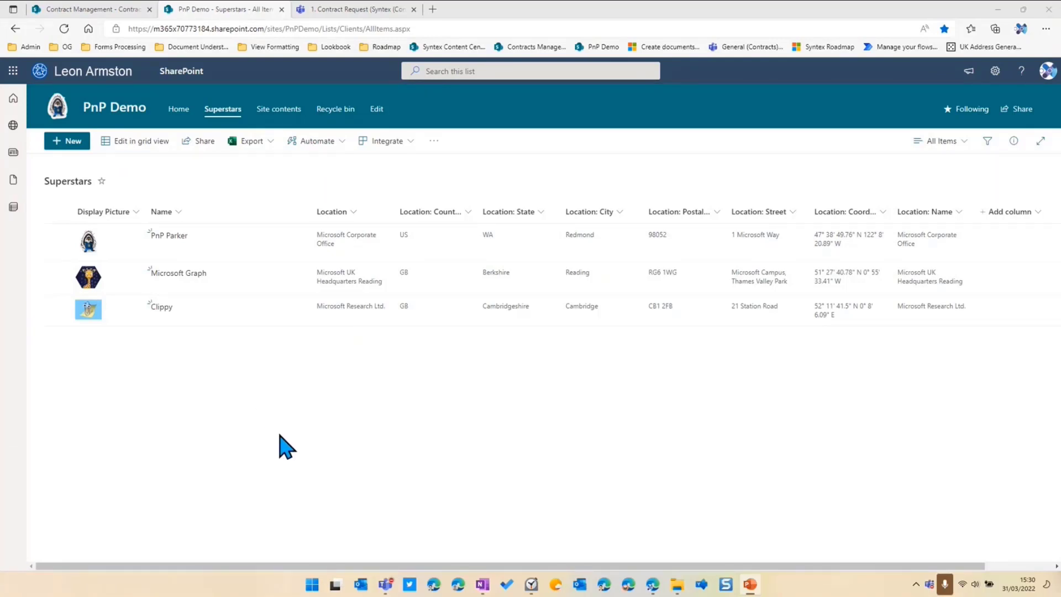
- Create a document library named PnP Rewards from the site contents and keep it shown in the site navigation
click(290, 117)
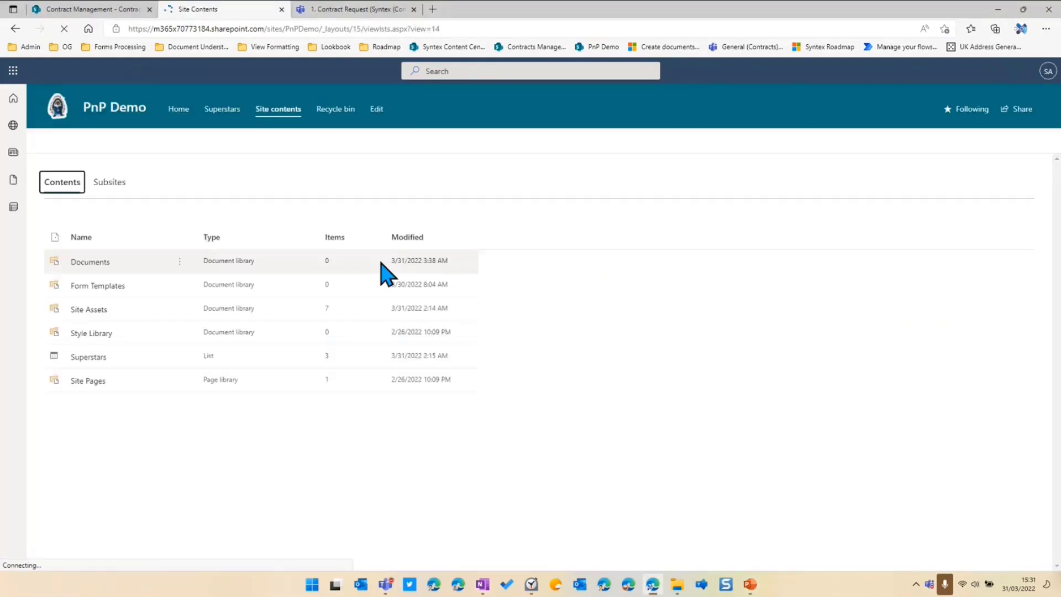
click(56, 142)
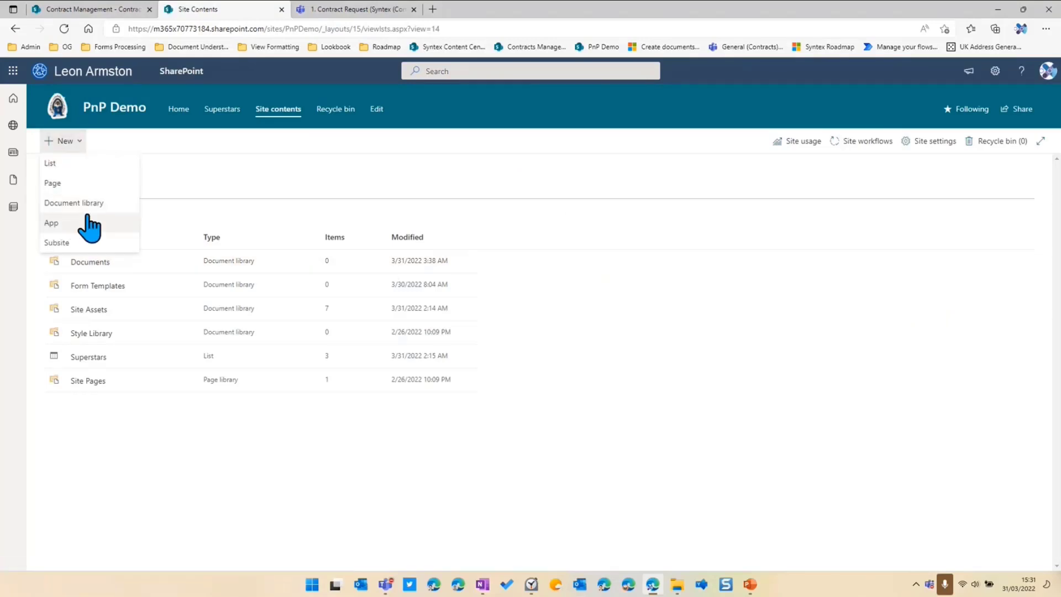
click(88, 205)
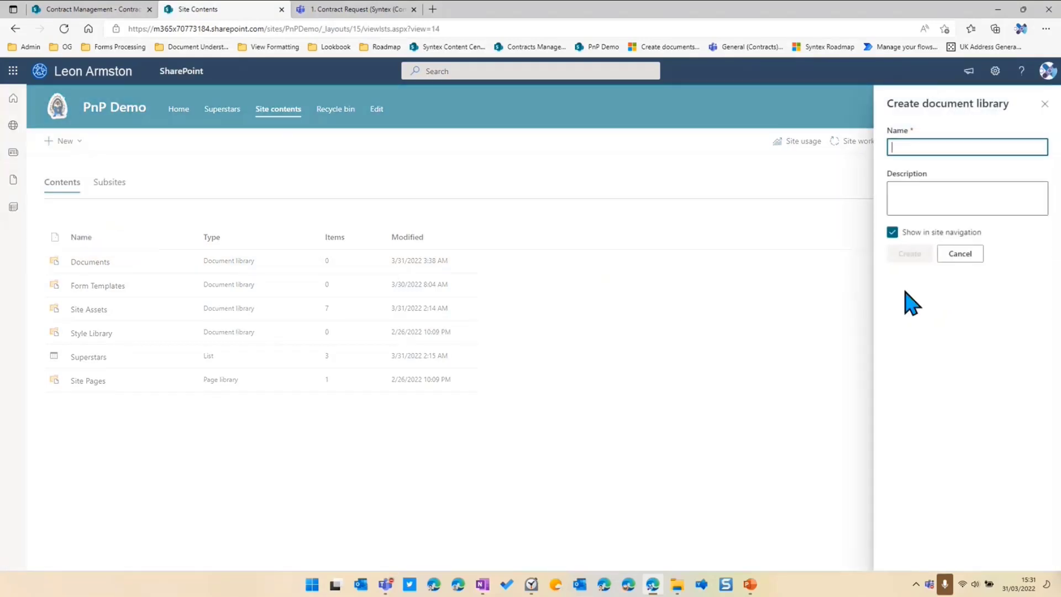
text(PnP R)
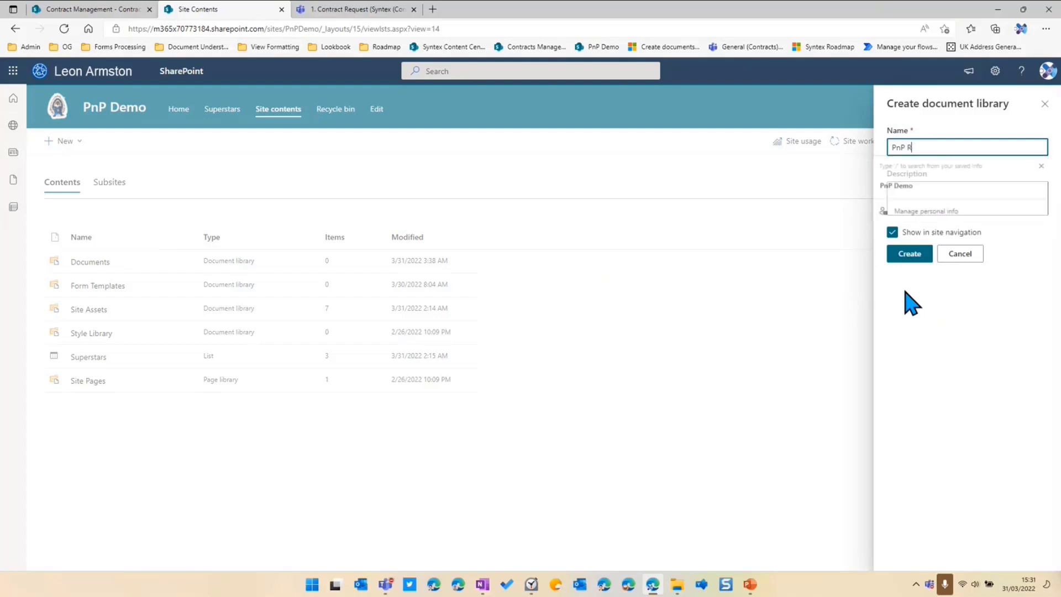
text(ewards)
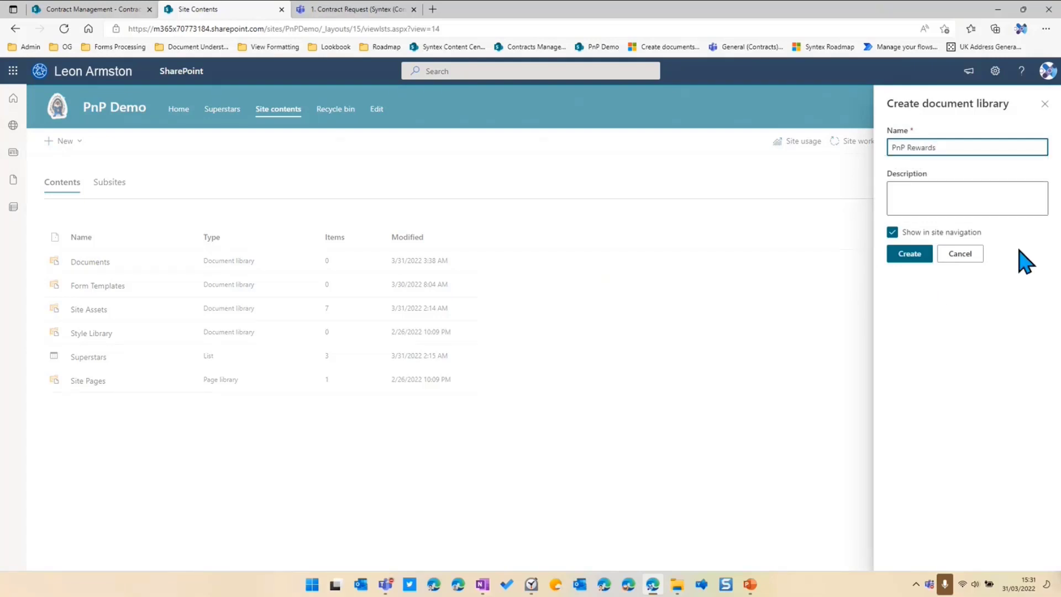
click(928, 252)
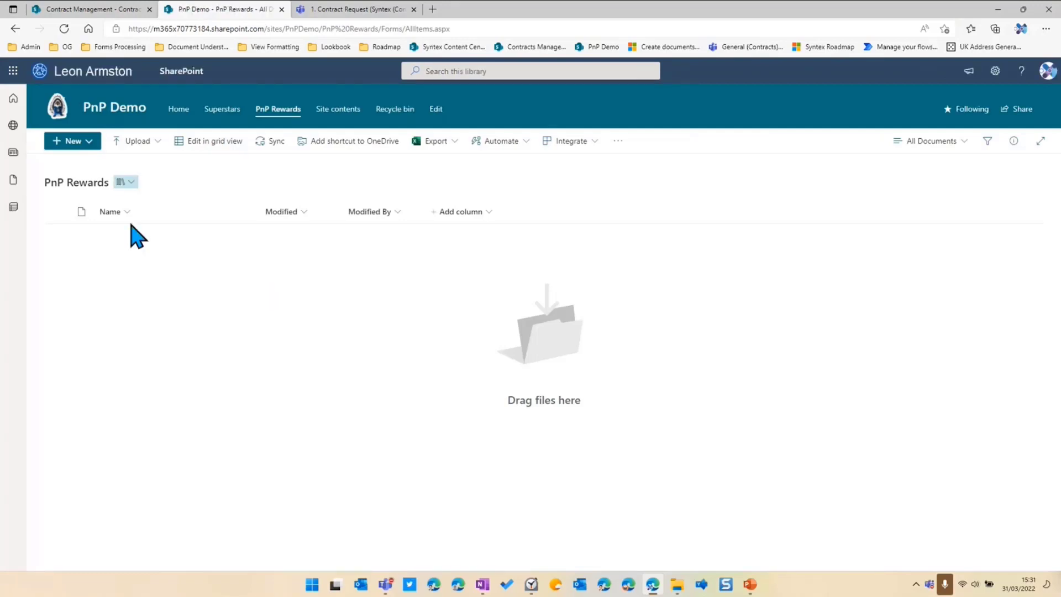
- Create a modern template in the PnP Rewards library from the file PnP Recognition Letter.docx
click(92, 157)
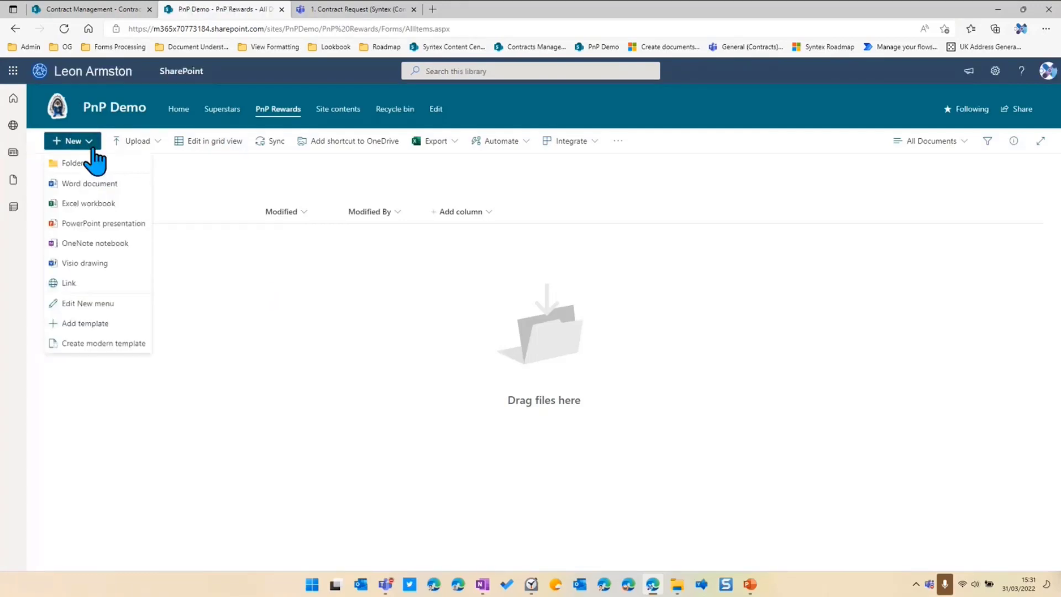
click(104, 347)
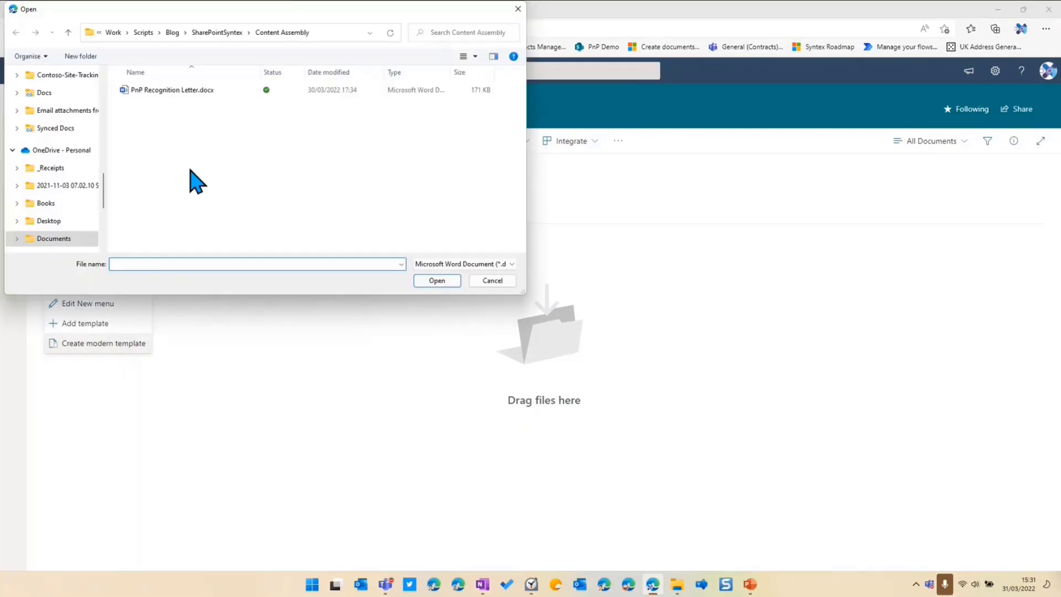
click(172, 92)
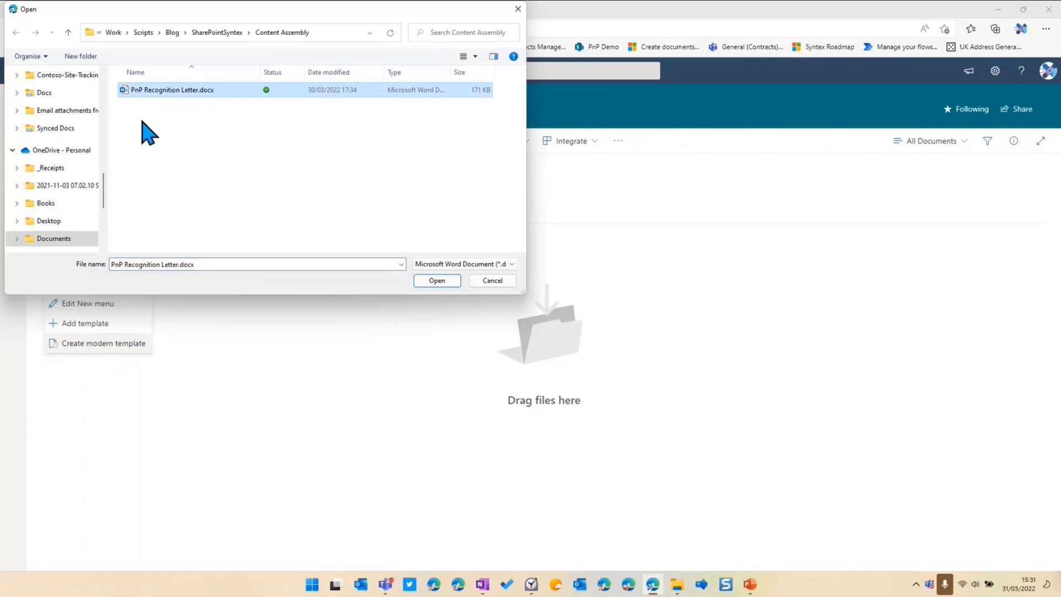
click(436, 282)
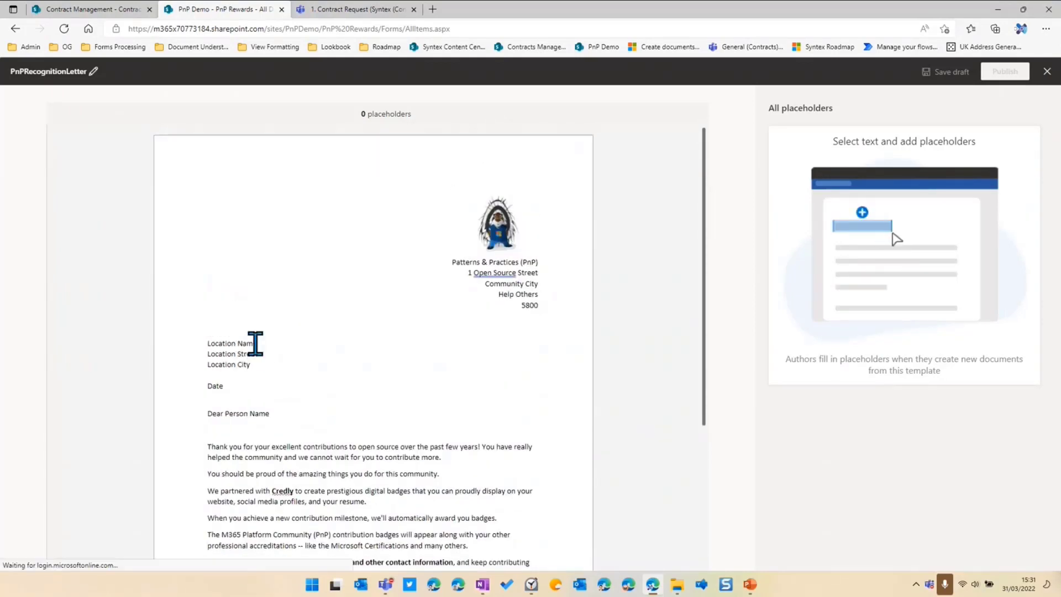
- Start a placeholder on the letter's Location Name text and name it Location Name
double_click(216, 343)
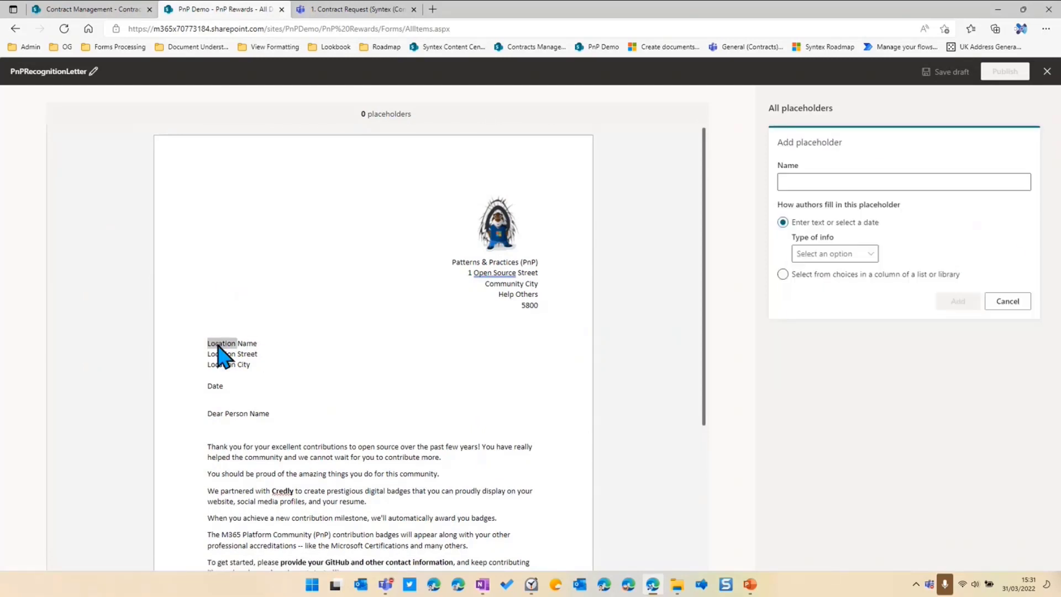
click(209, 349)
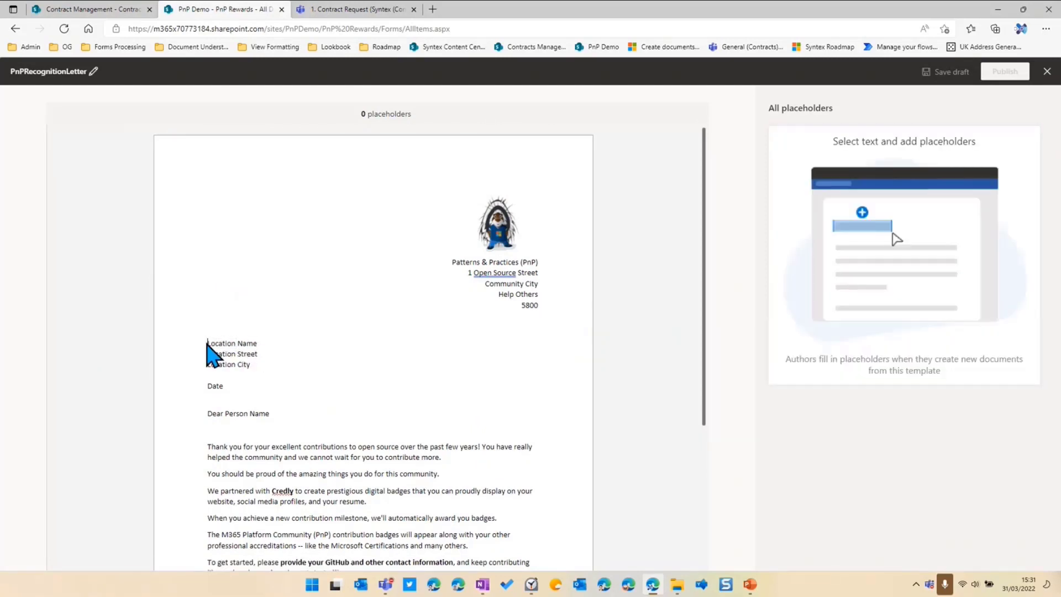
drag(208, 343, 256, 343)
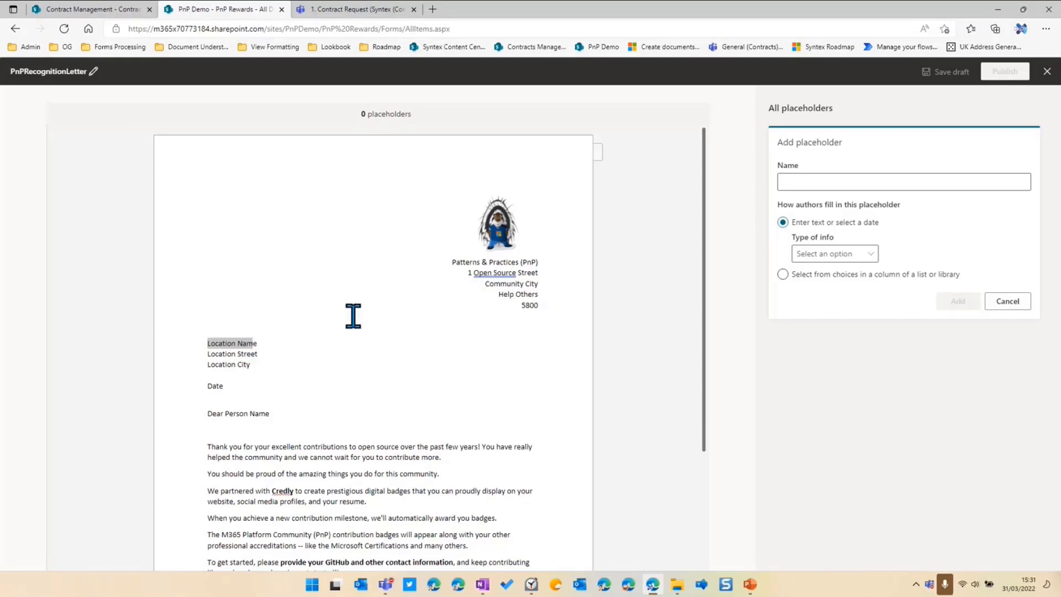
text(Loc)
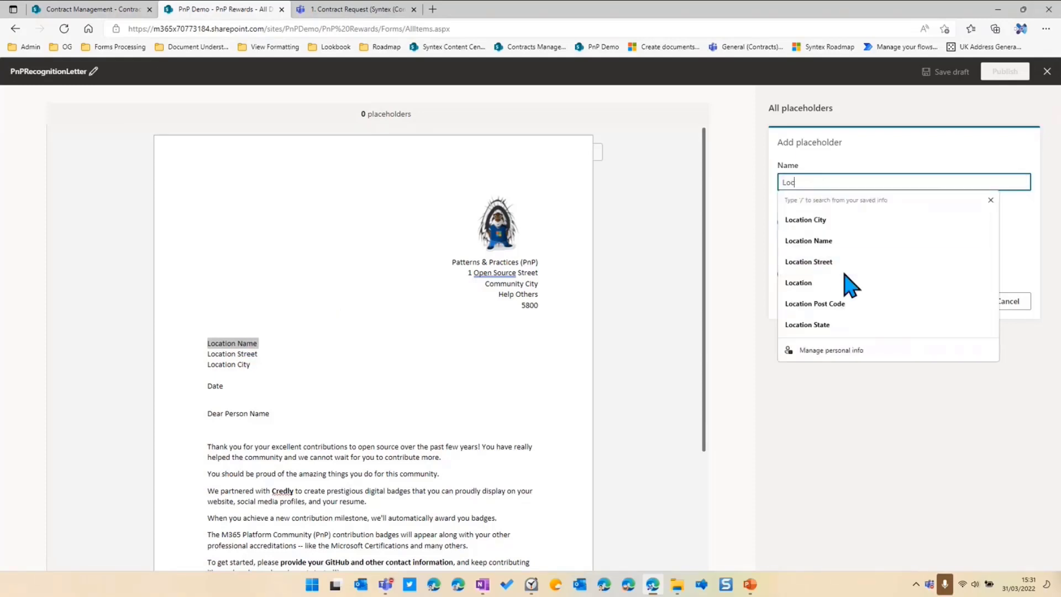
text(ation Na)
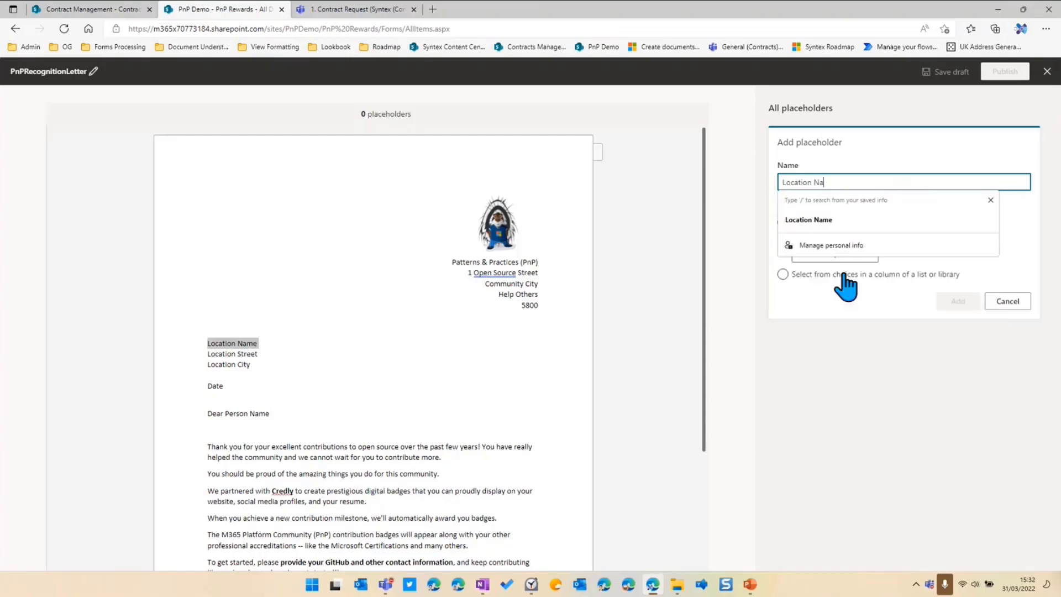
text(me)
click(877, 166)
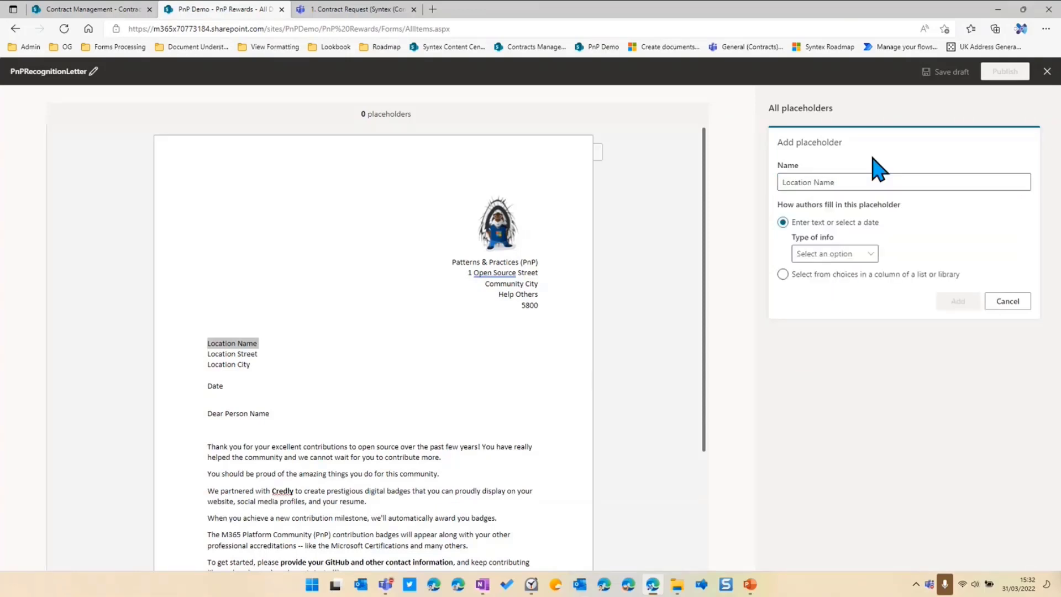
- Source the placeholder's choices from the Superstars list's Location: Name column, allow authors to add new choices, and add the placeholder
click(815, 273)
click(815, 264)
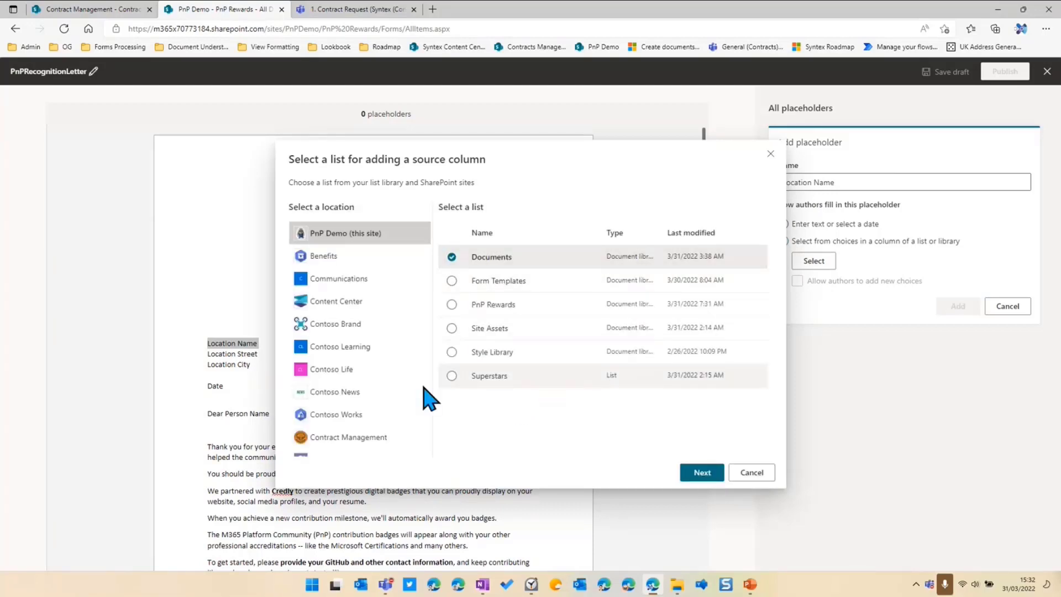
click(529, 384)
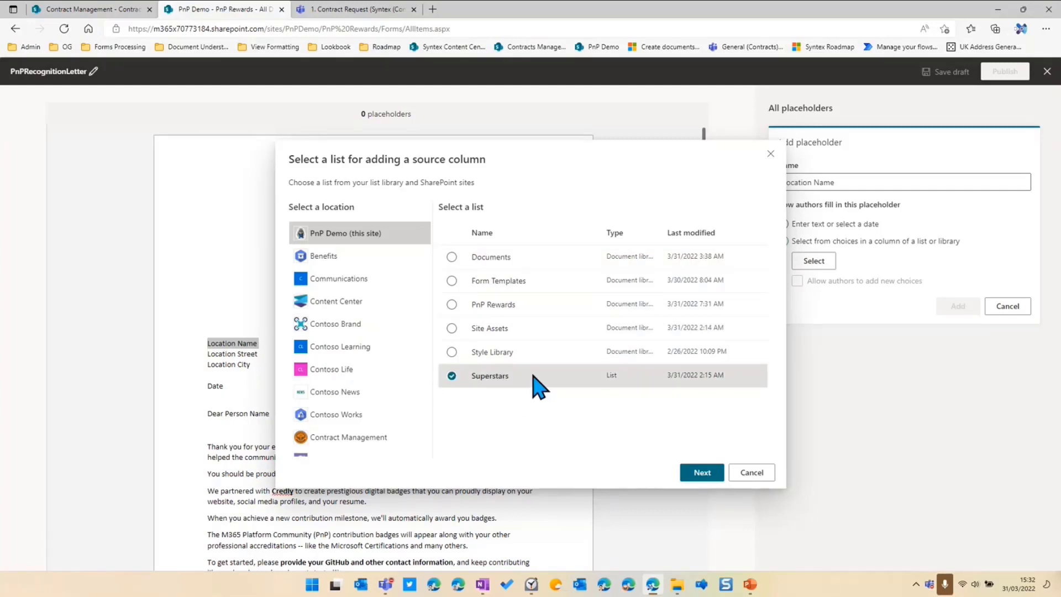
click(701, 473)
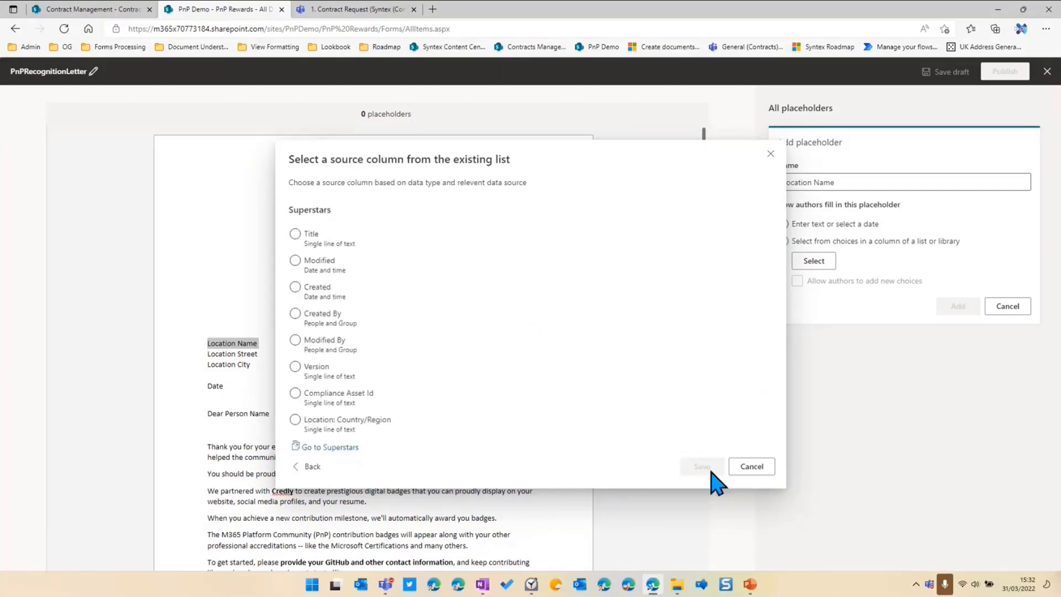
scroll(480, 387, down, 3)
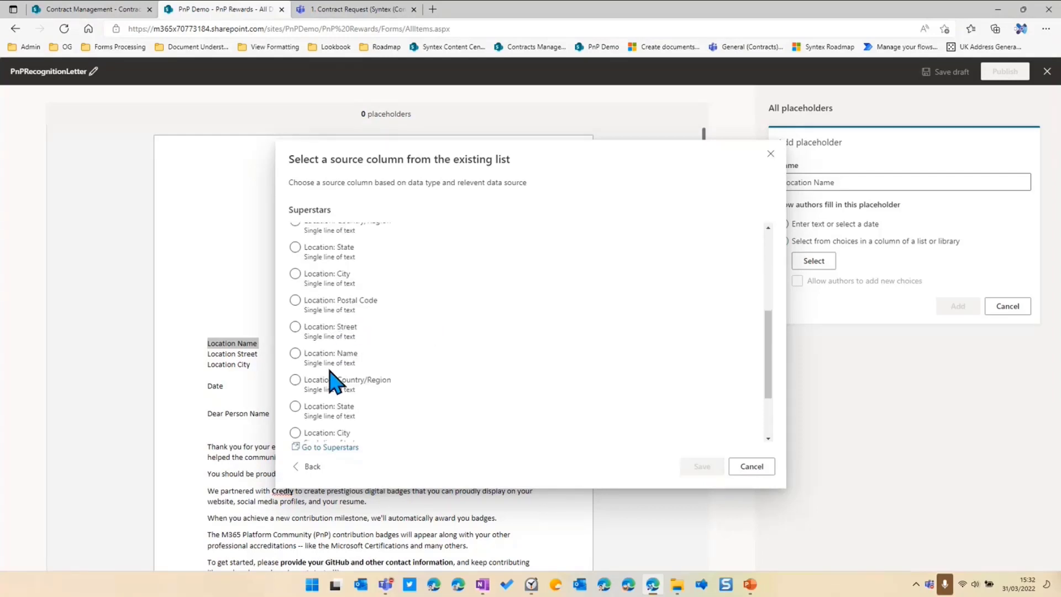
click(347, 387)
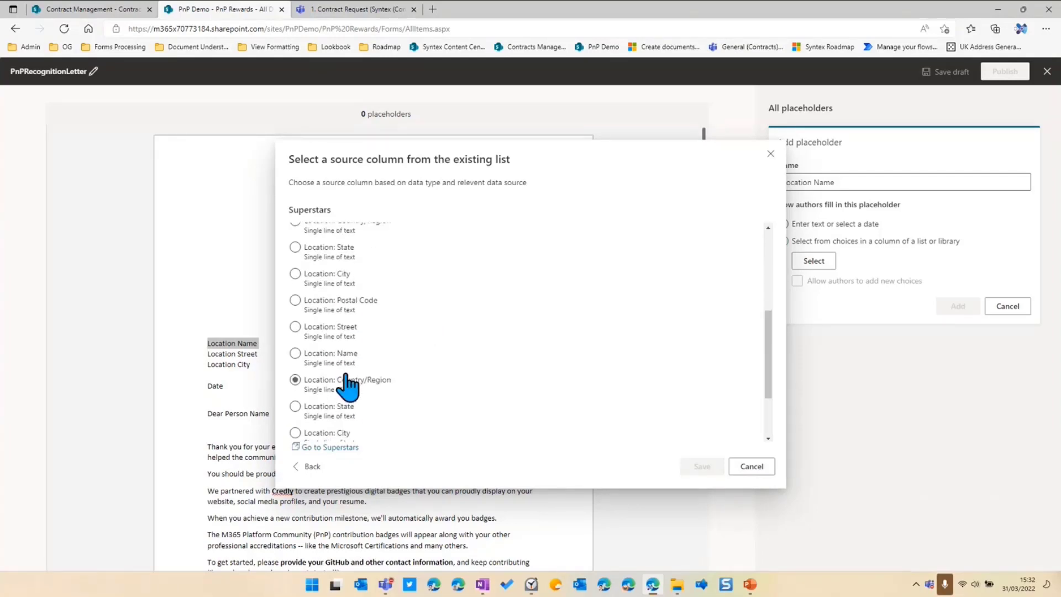
click(343, 357)
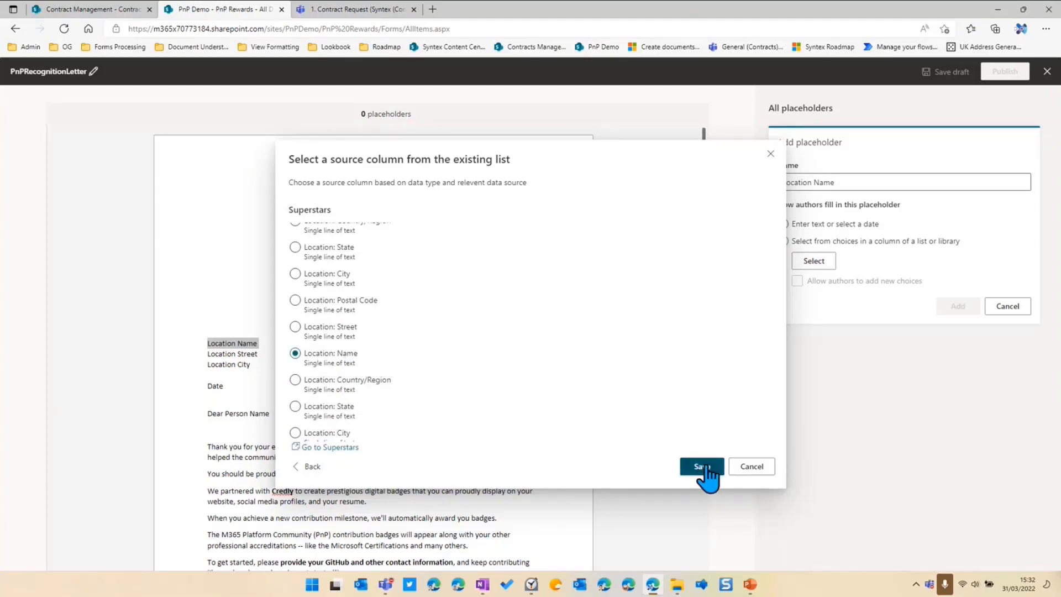
click(702, 467)
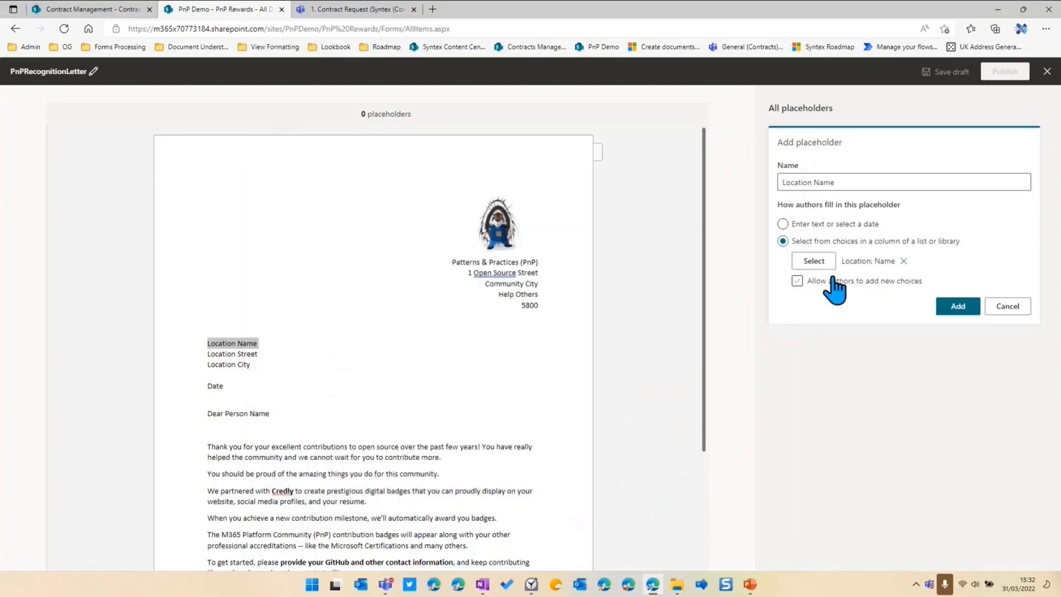
click(860, 283)
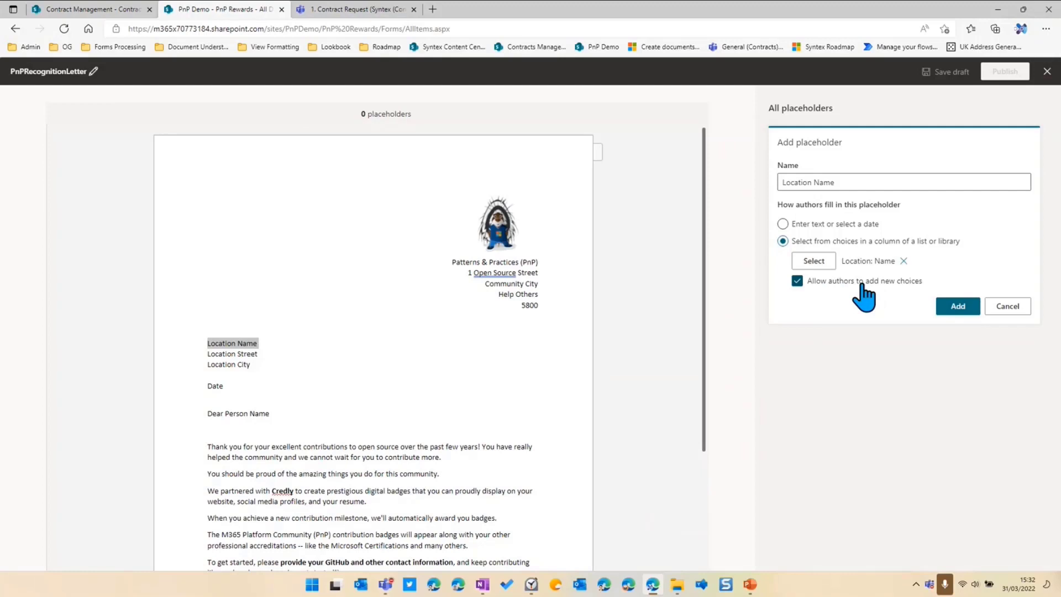
click(952, 307)
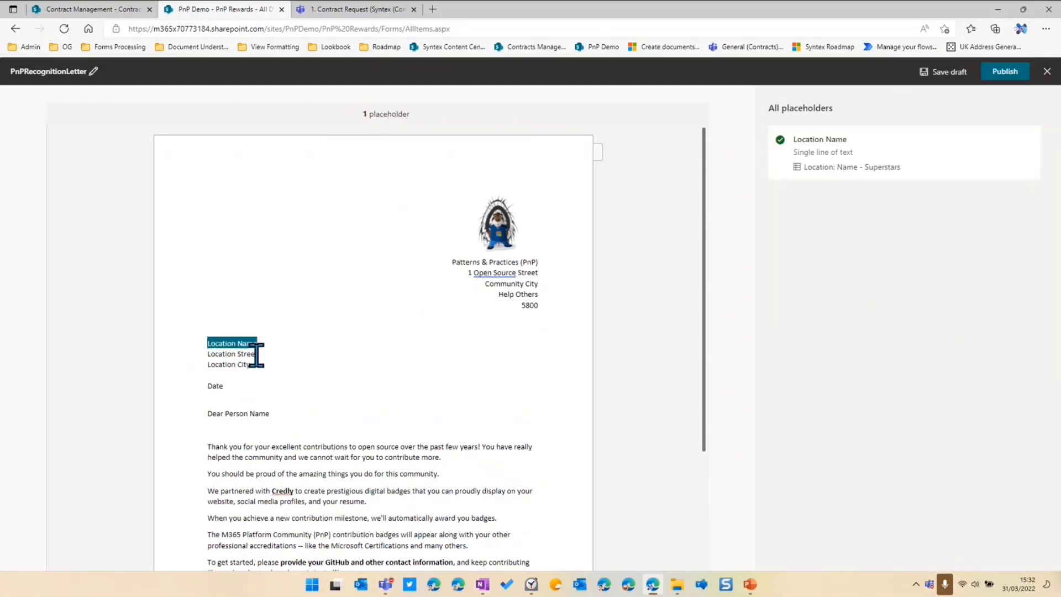
- Try to add a Location Street placeholder on the Location Street text, sourced from the Superstars list's Location: Street column
drag(258, 354, 209, 355)
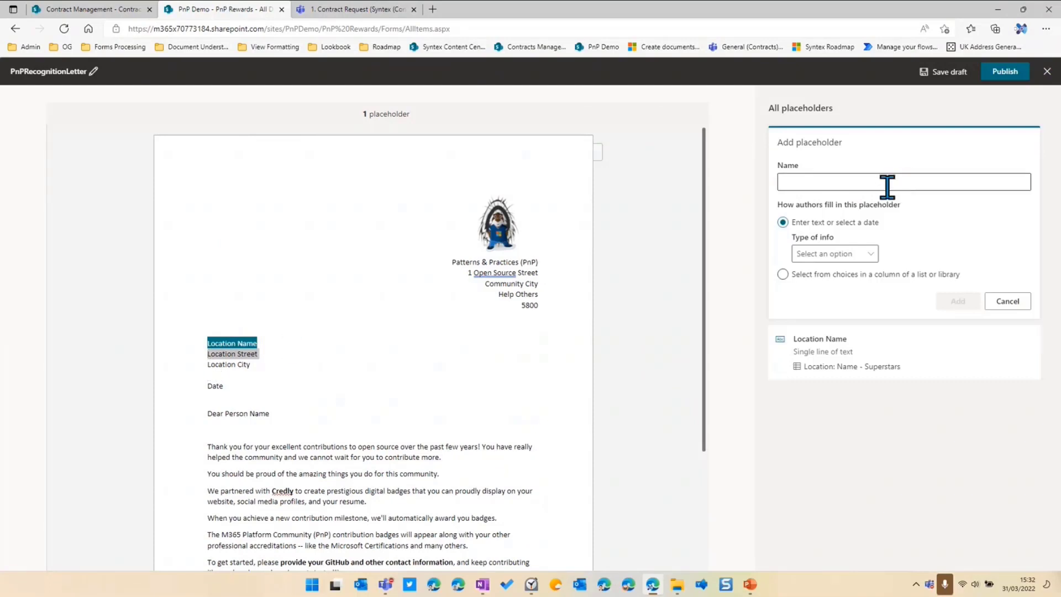
click(887, 183)
text(Locat)
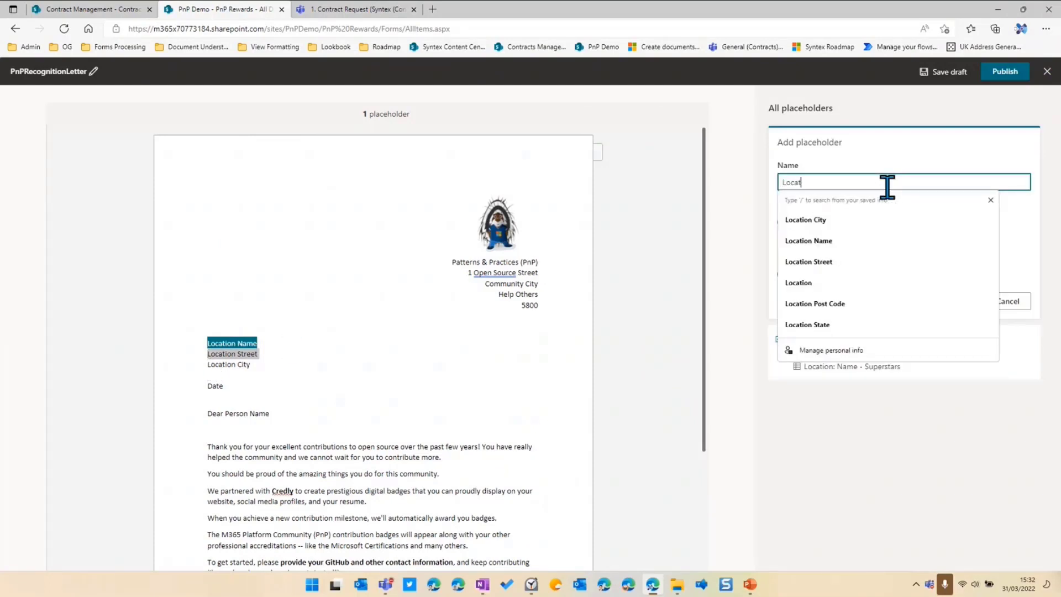
text(ion Street)
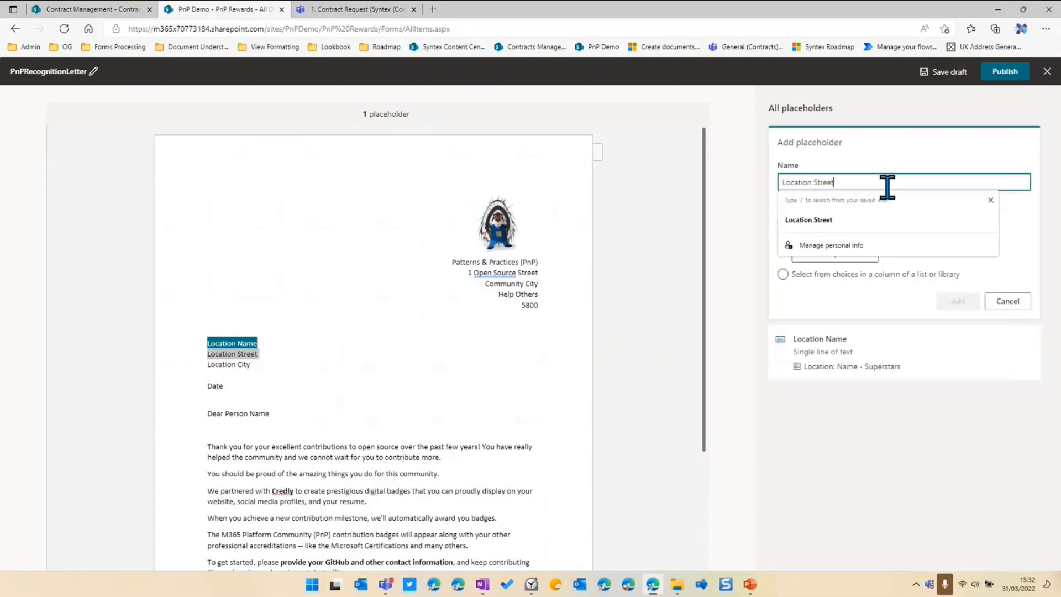
click(807, 275)
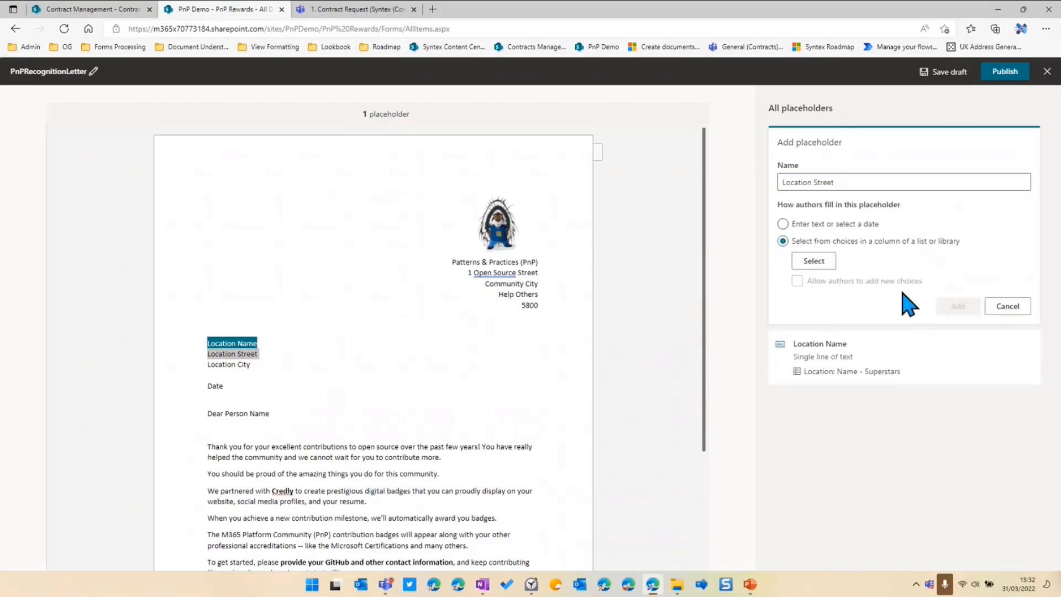
click(834, 260)
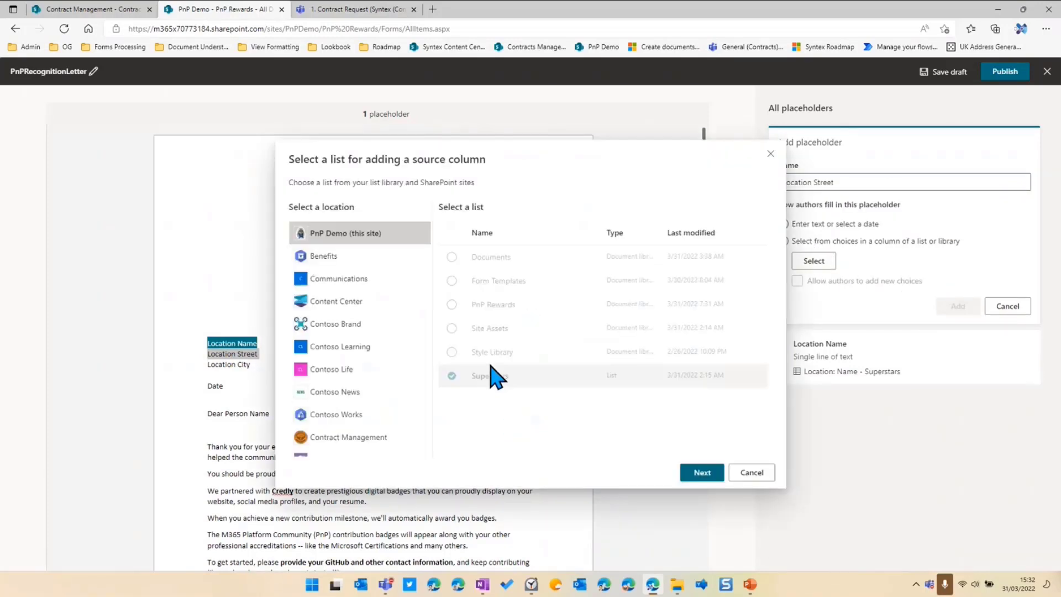
click(700, 475)
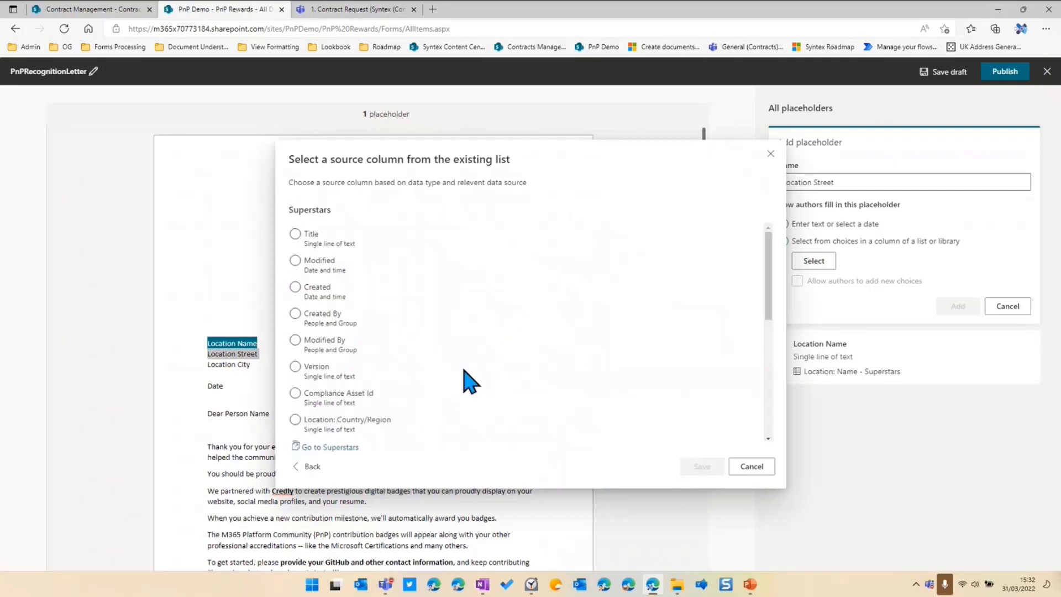
scroll(159, 407, down, 1)
scroll(339, 379, down, 3)
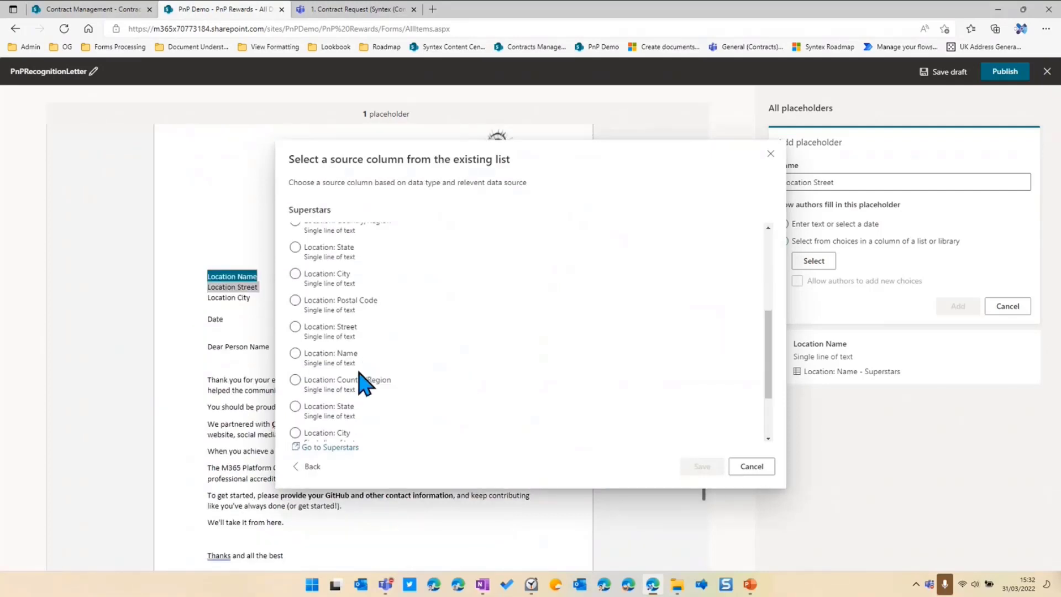
click(330, 330)
click(700, 467)
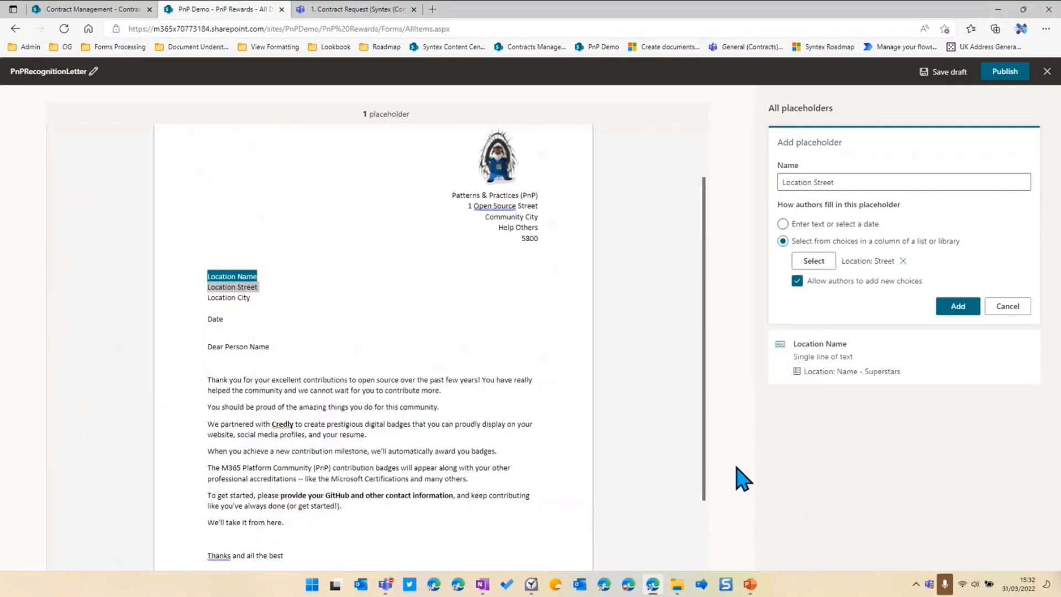
click(248, 296)
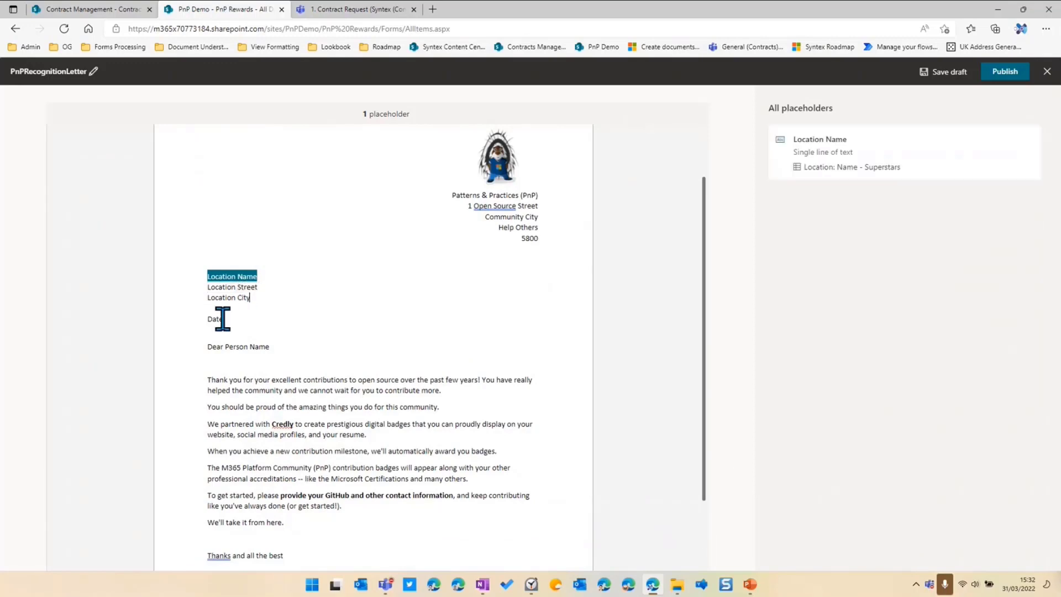
- Start a placeholder on the letter's Location Street text and name it Location Street
drag(258, 286, 213, 289)
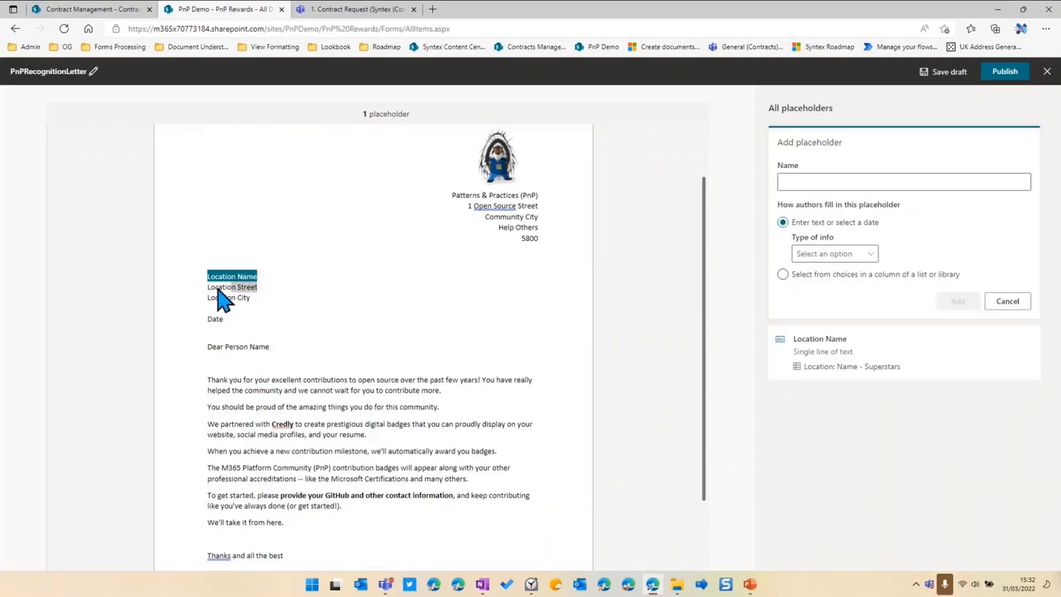
click(806, 181)
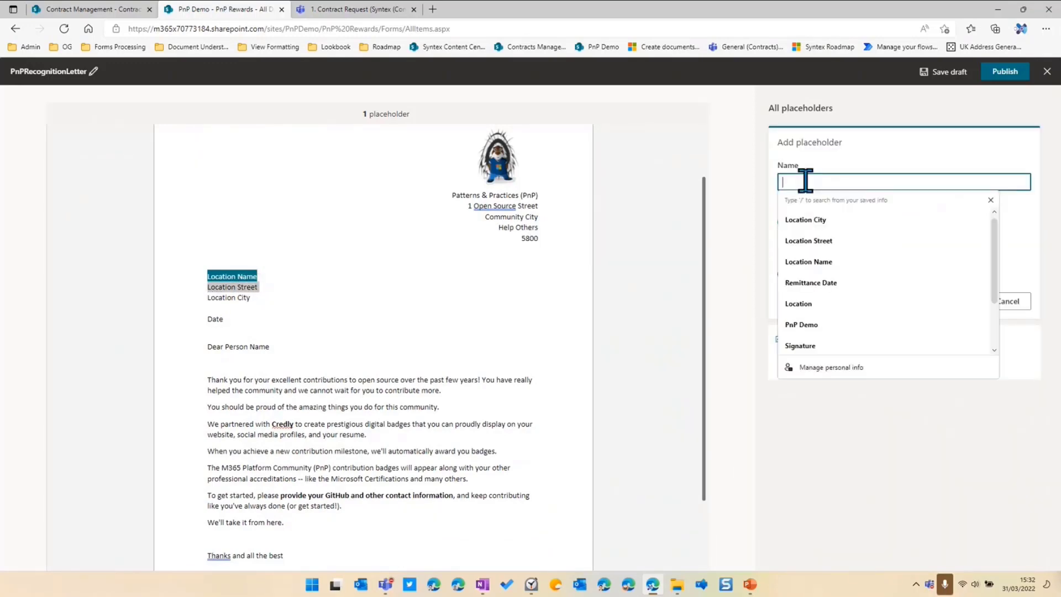
text(Location)
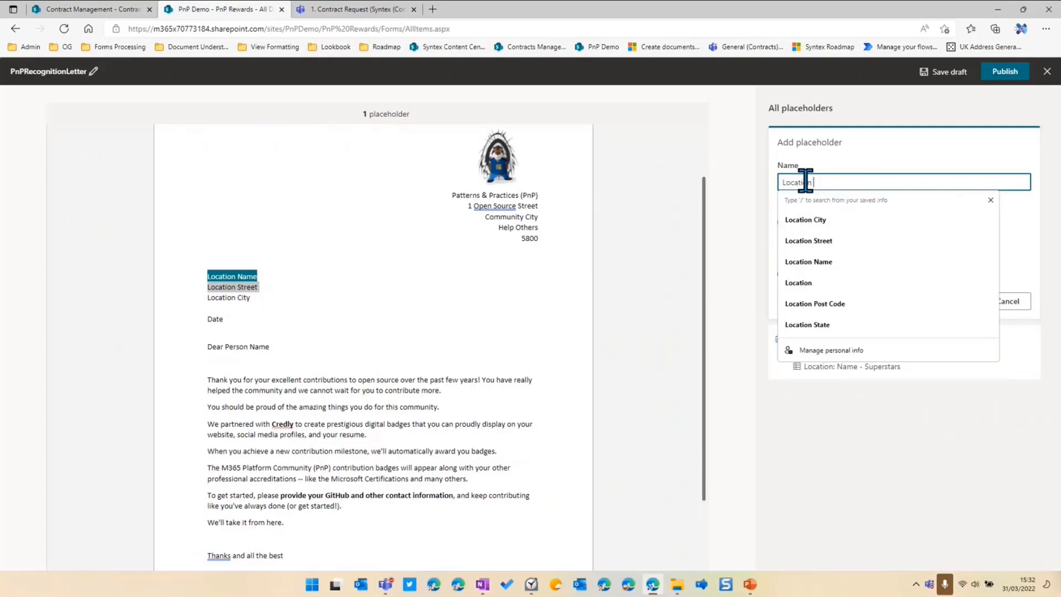
text( Street)
- Source the placeholder's choices from the Superstars list's Location: Street column, with new author choices allowed, and add the placeholder
click(867, 274)
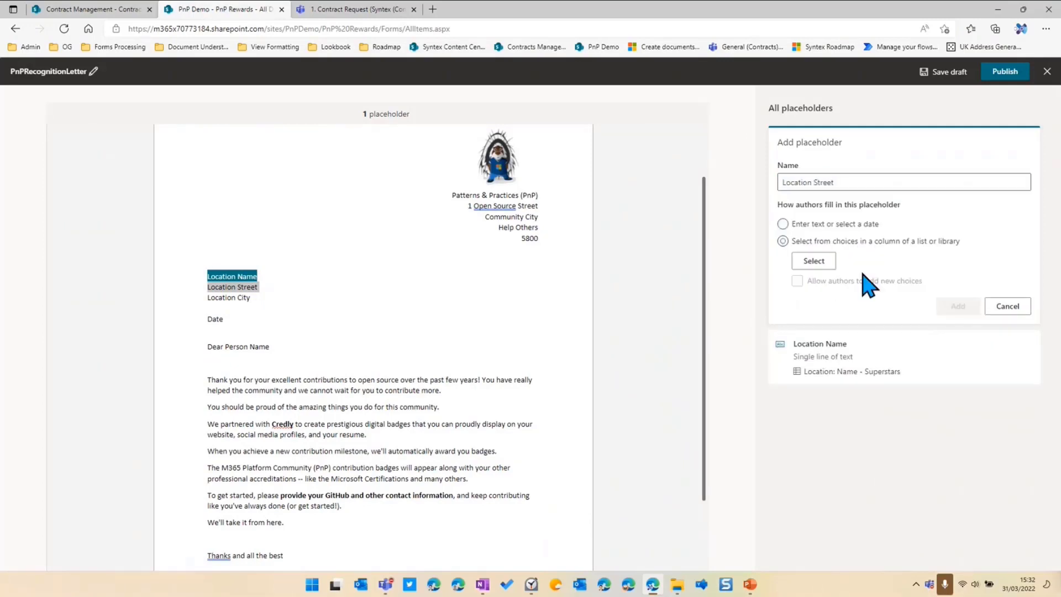
click(815, 261)
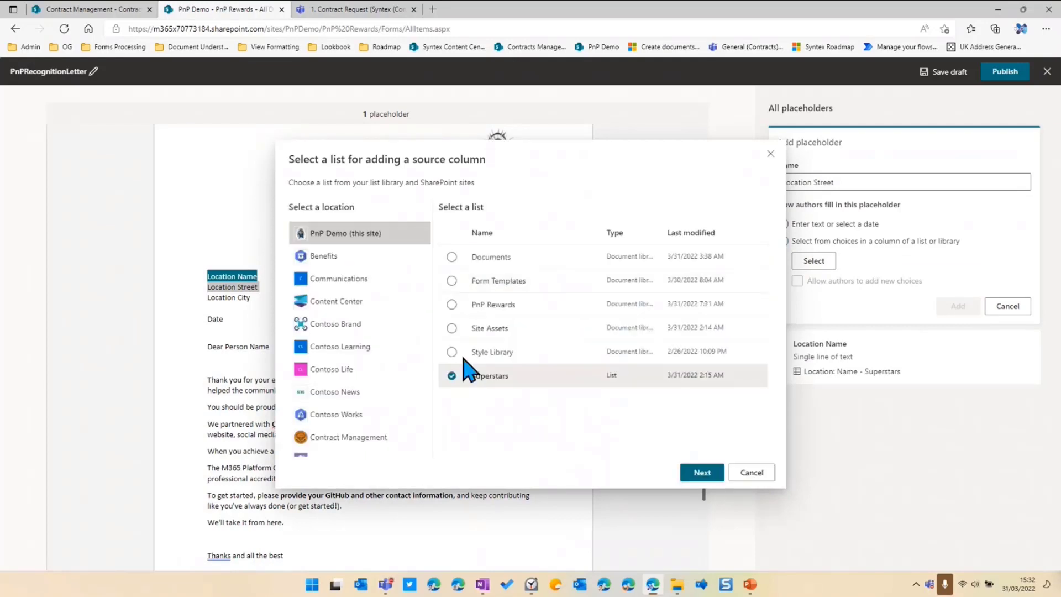
click(713, 475)
scroll(366, 342, down, 3)
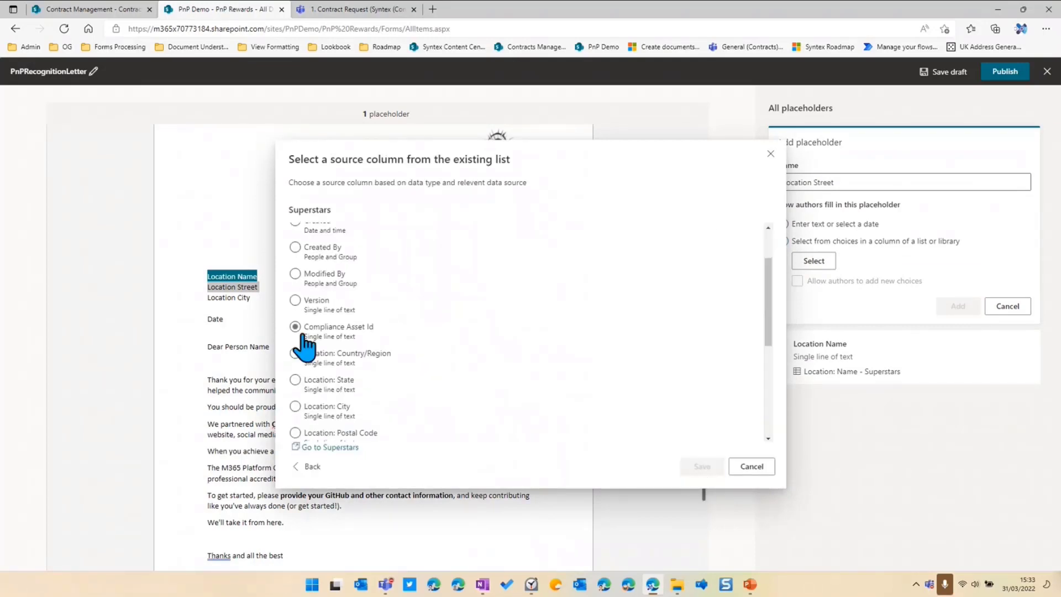
scroll(370, 372, down, 2)
click(333, 369)
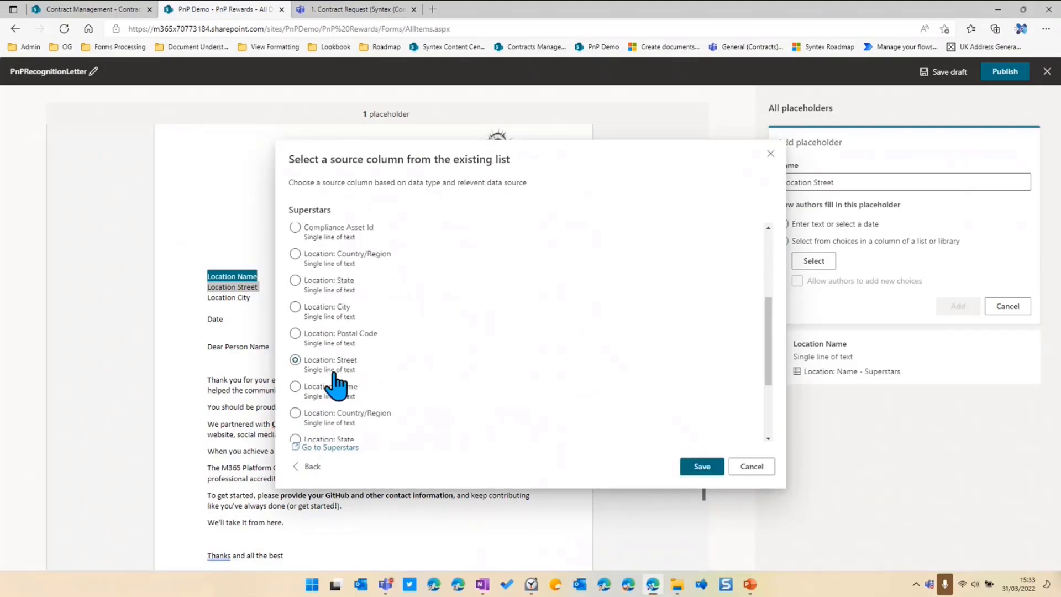
click(703, 467)
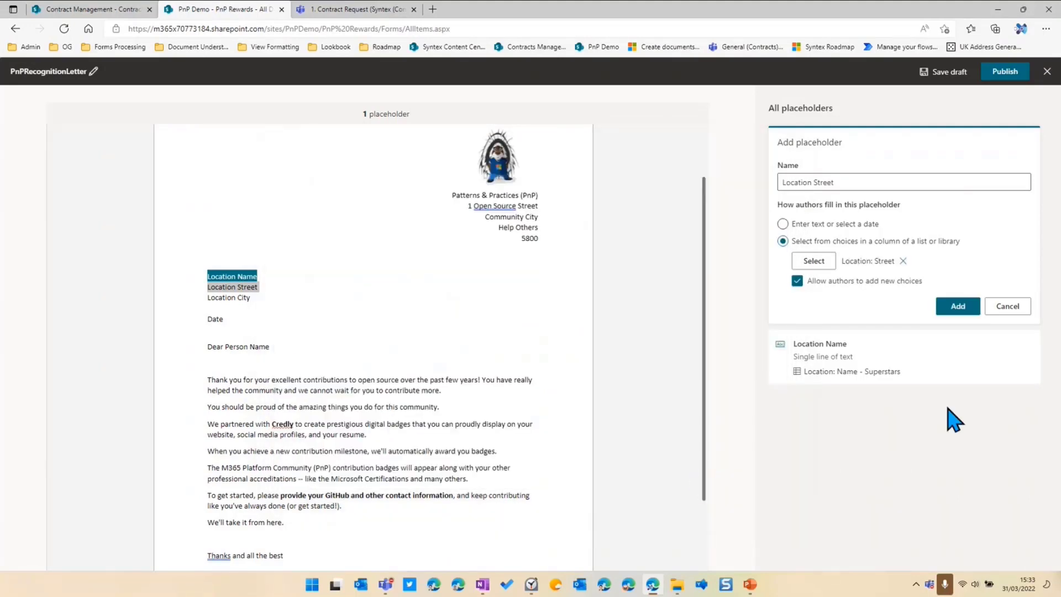
click(962, 311)
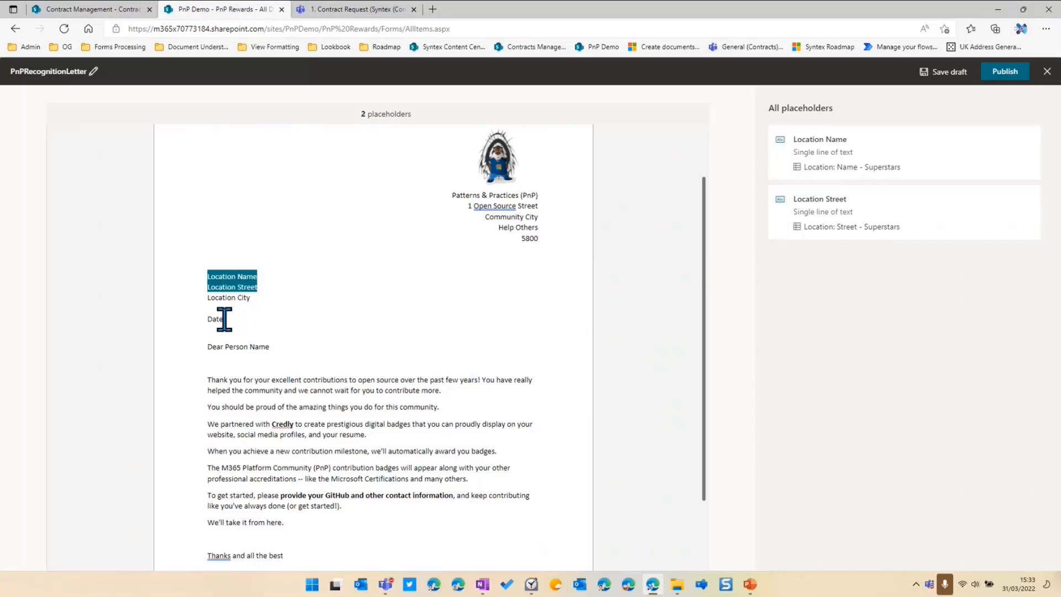
- Add a placeholder named Date on the letter's Date text, filled in manually as Date and time information
drag(224, 319, 210, 323)
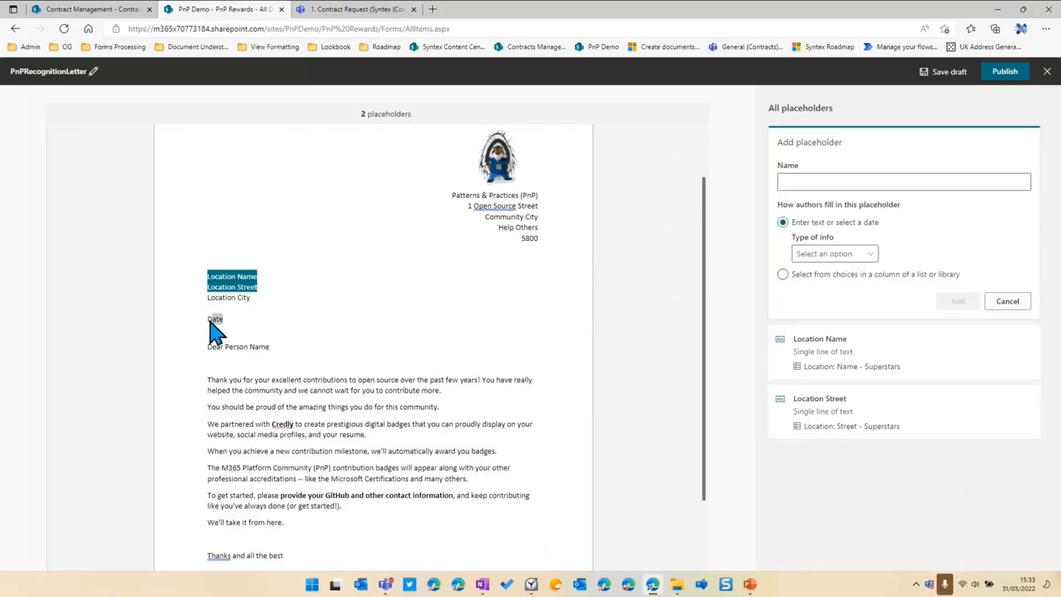
click(809, 184)
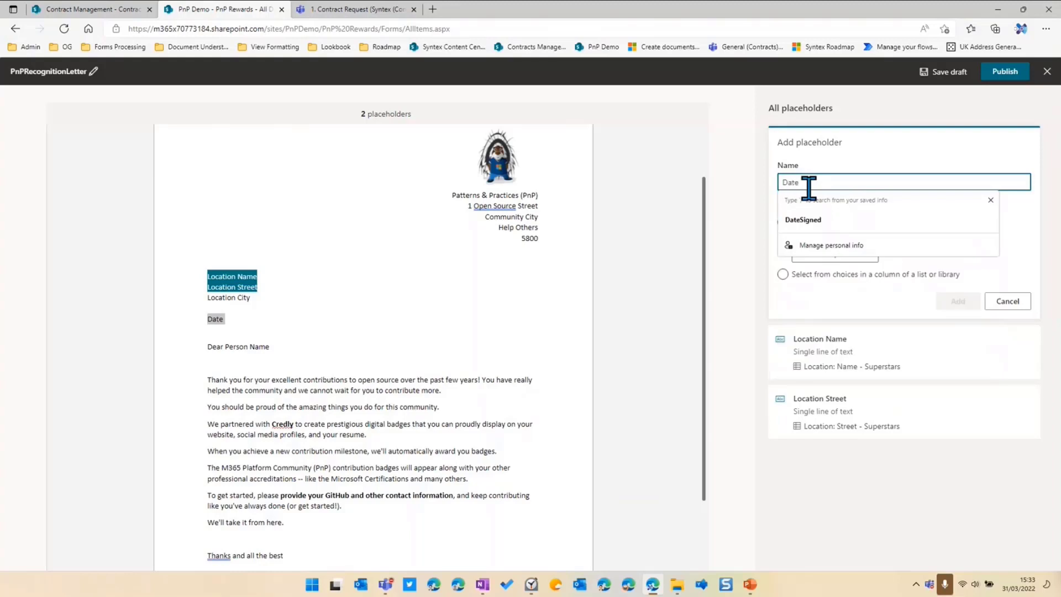
key(Escape)
key(Tab)
key(Tab)
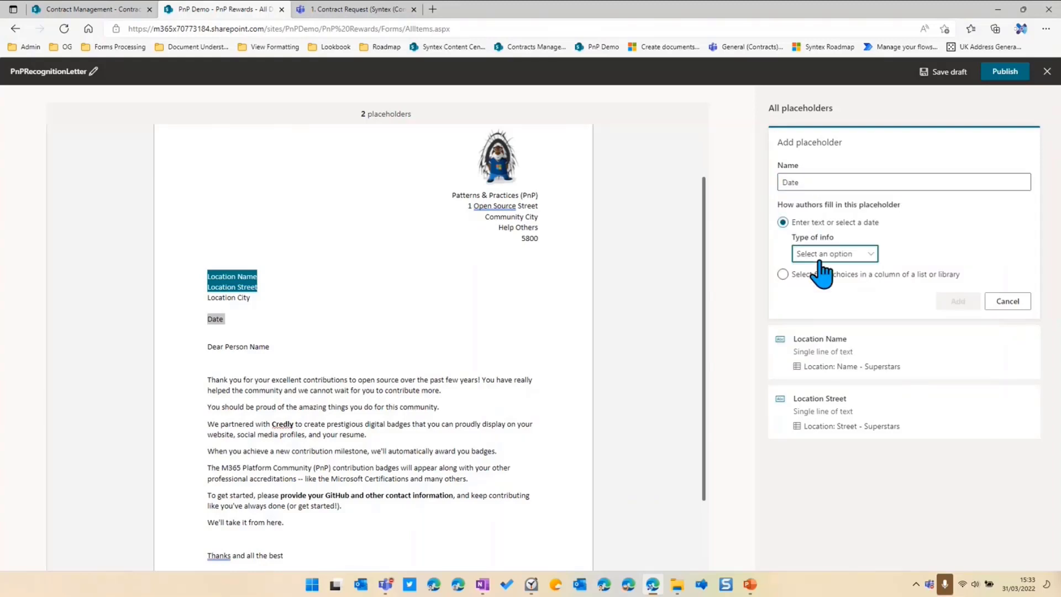
click(821, 260)
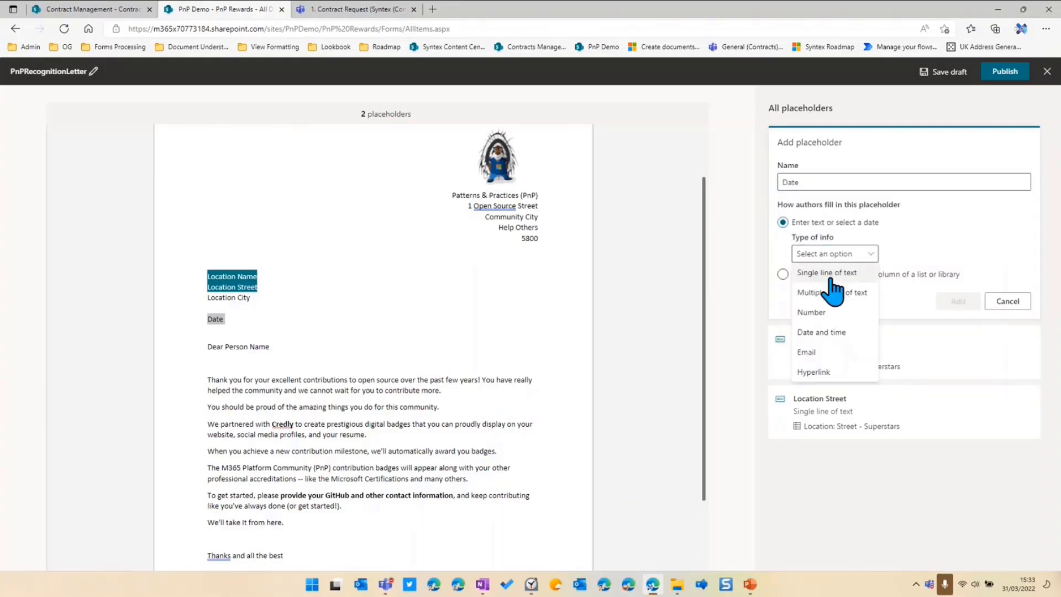
click(821, 334)
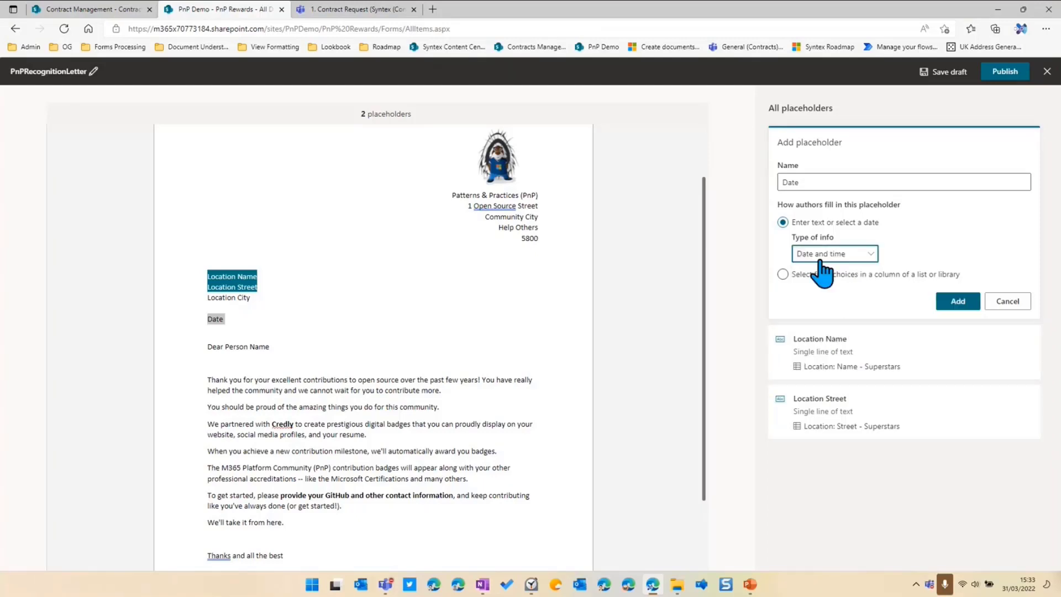
click(959, 303)
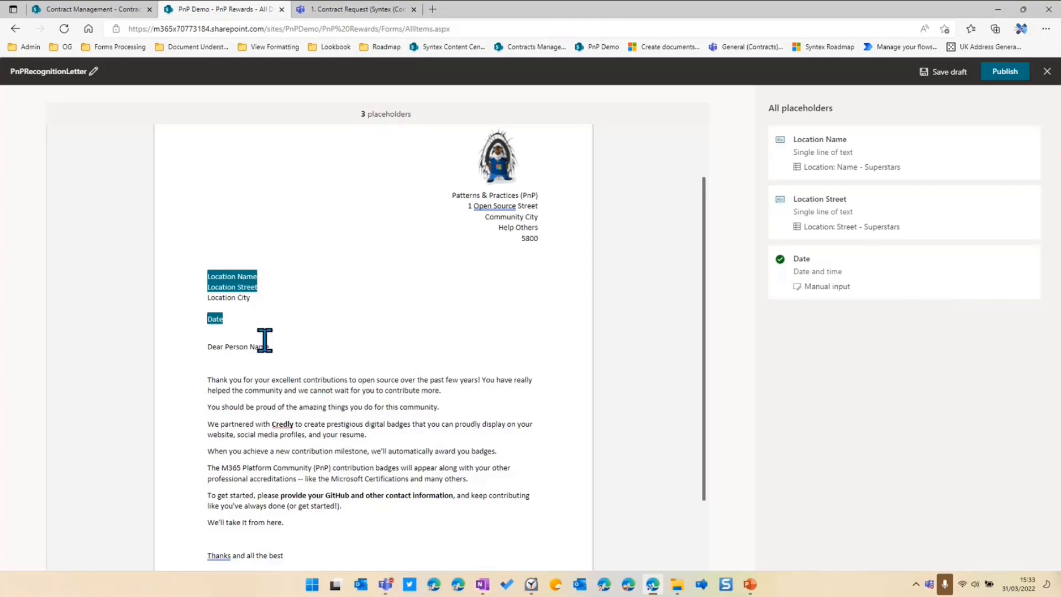
- Add a placeholder called Name on the Person Name text, sourced from the Superstars list's Title column with new author choices allowed
drag(272, 348, 231, 351)
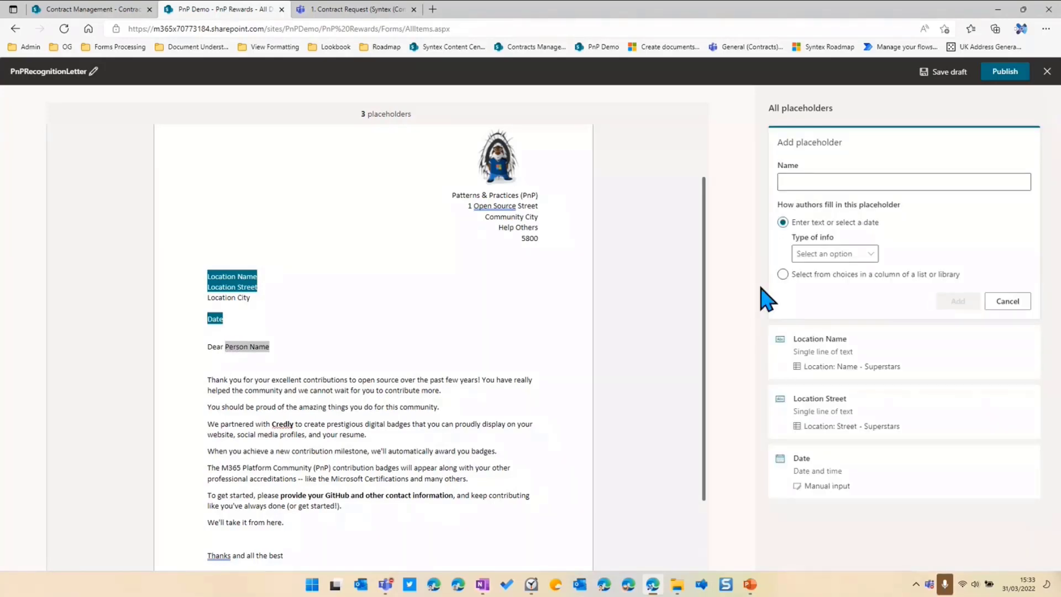
click(810, 182)
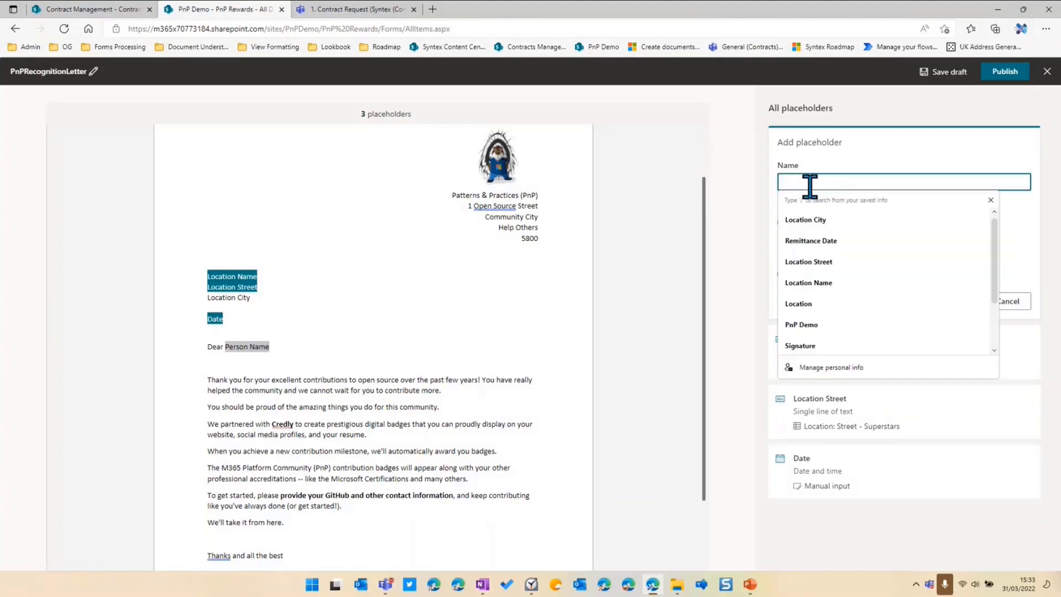
key(Escape)
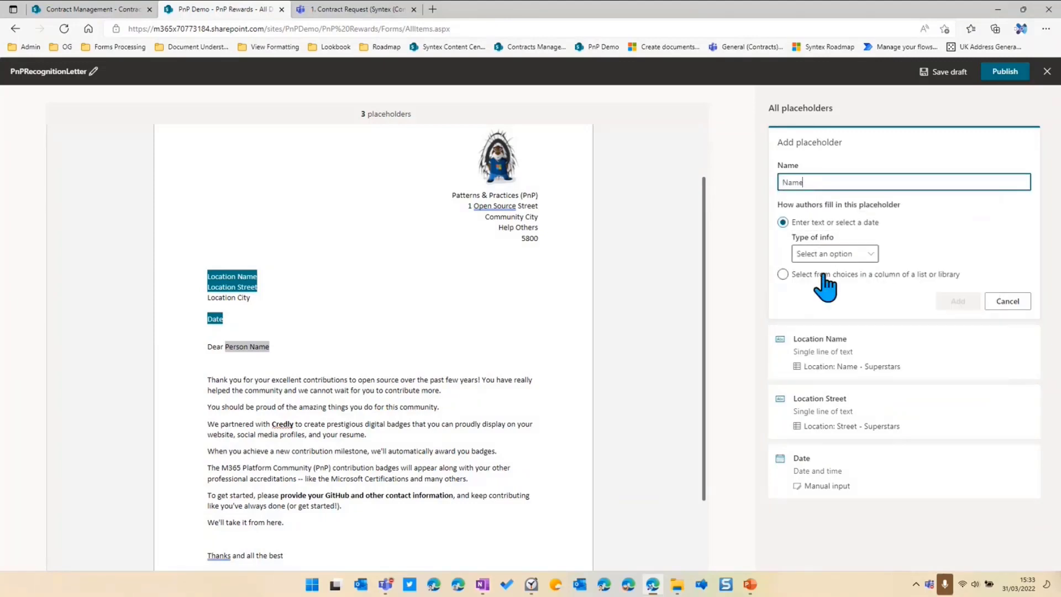
click(826, 276)
click(814, 263)
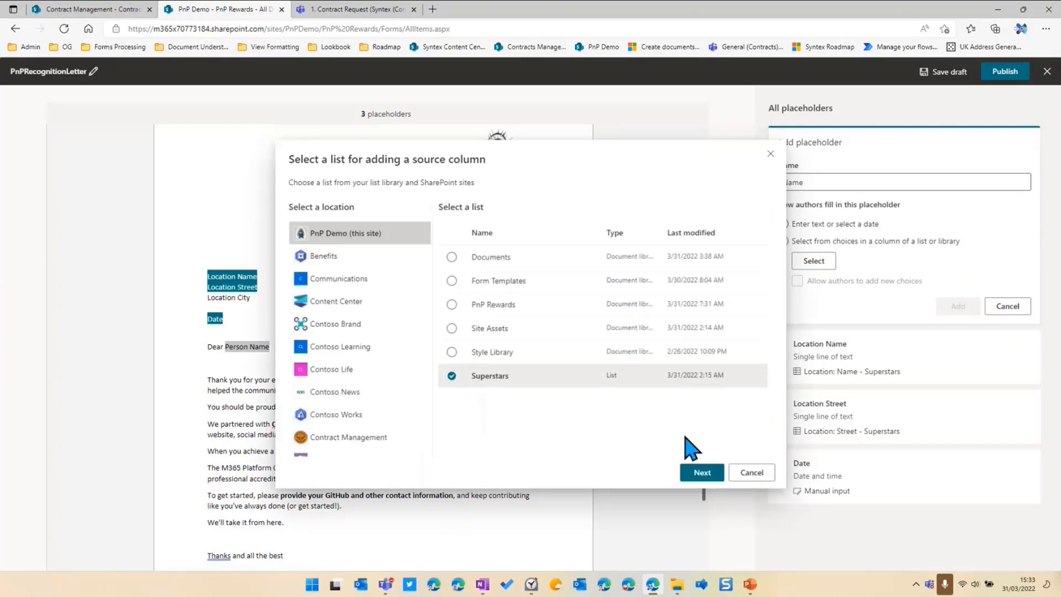
click(702, 472)
click(295, 234)
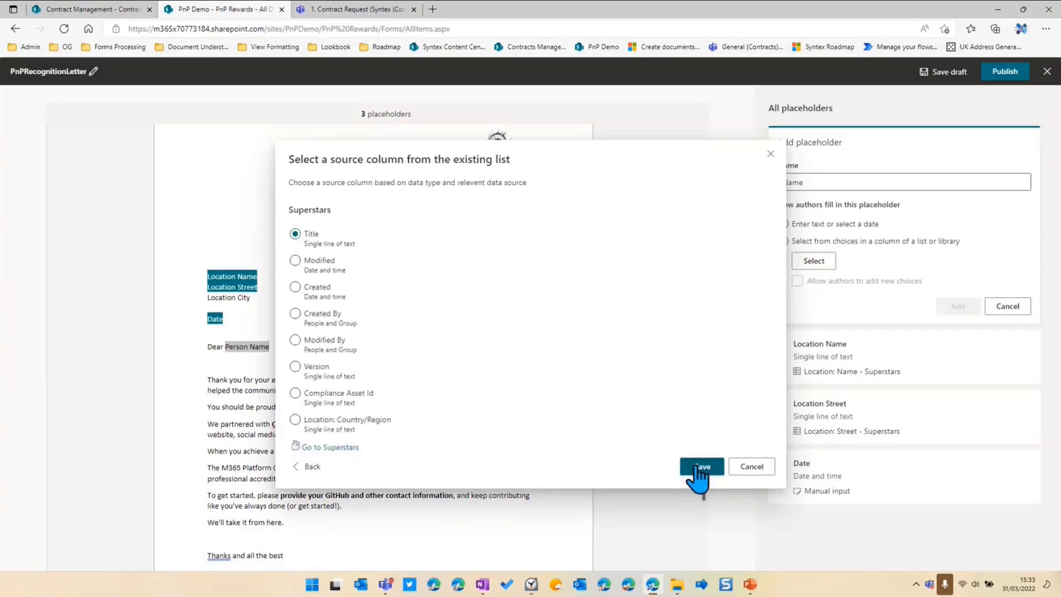
click(701, 466)
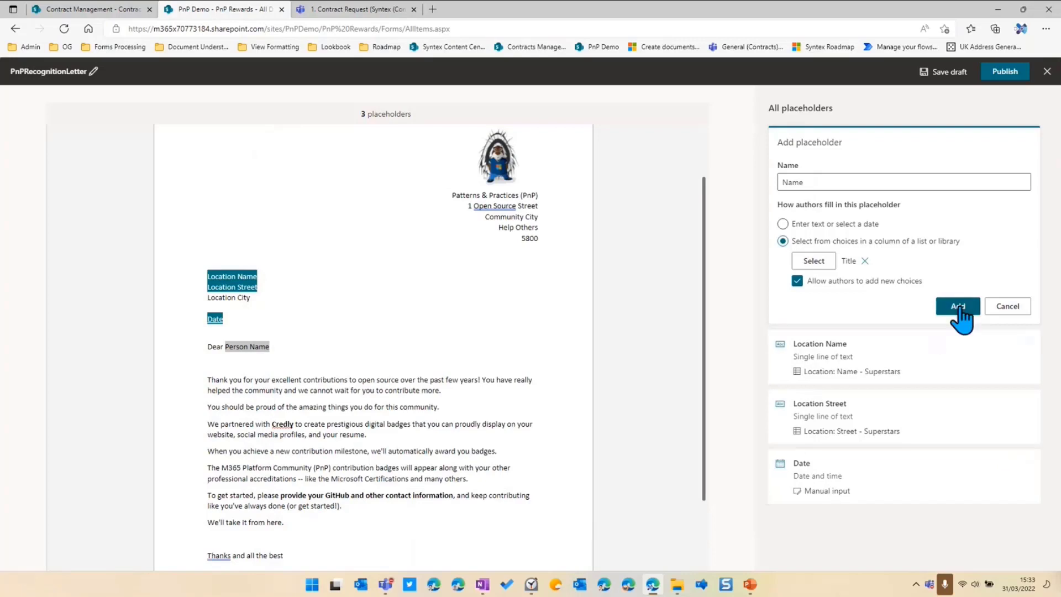
click(959, 306)
- Rename the template as PnP Recognition Letter and publish it
click(92, 72)
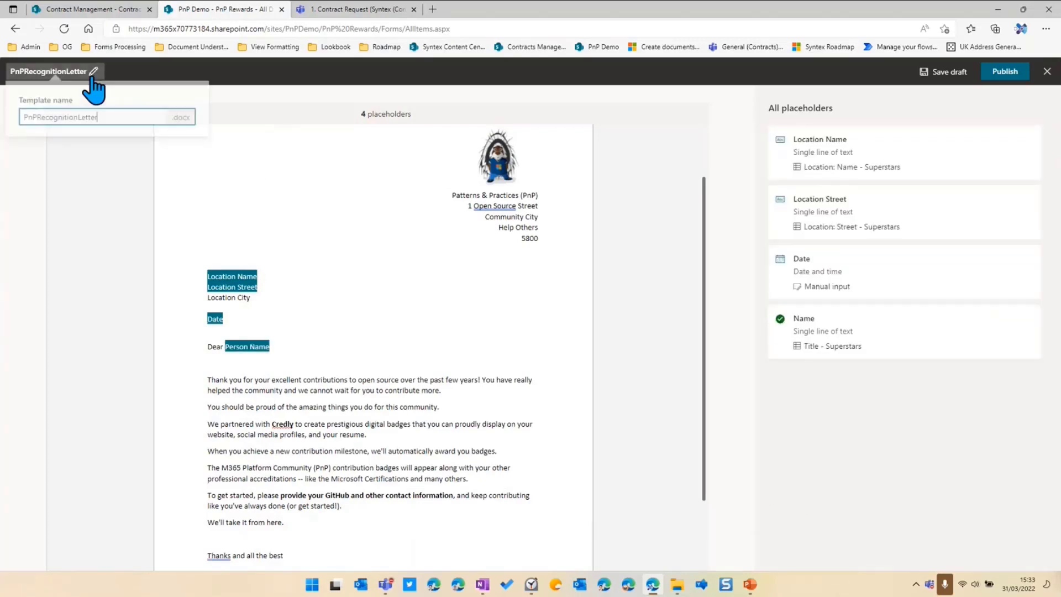
click(38, 123)
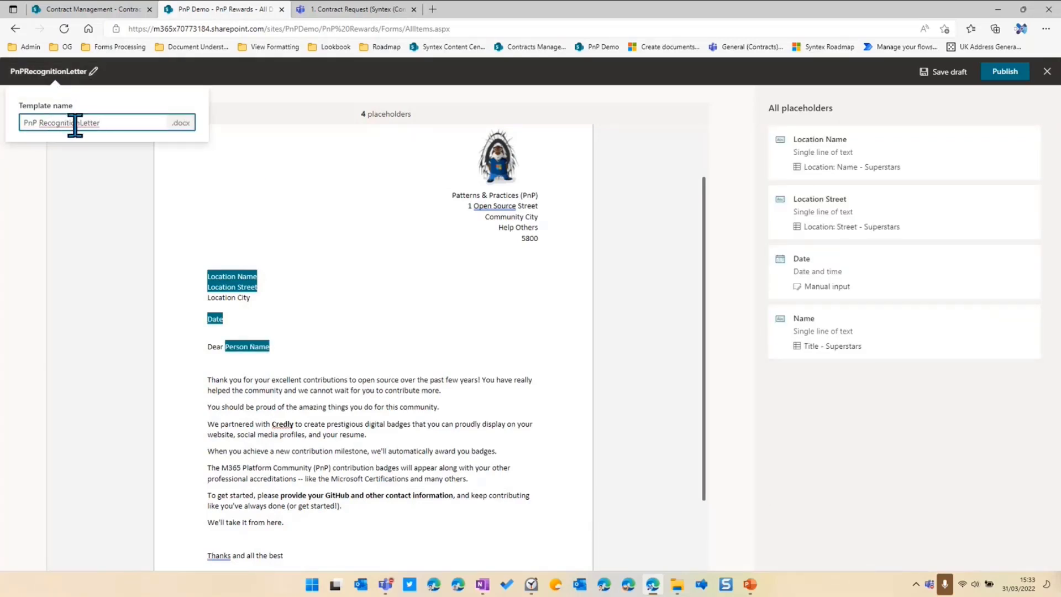
click(79, 122)
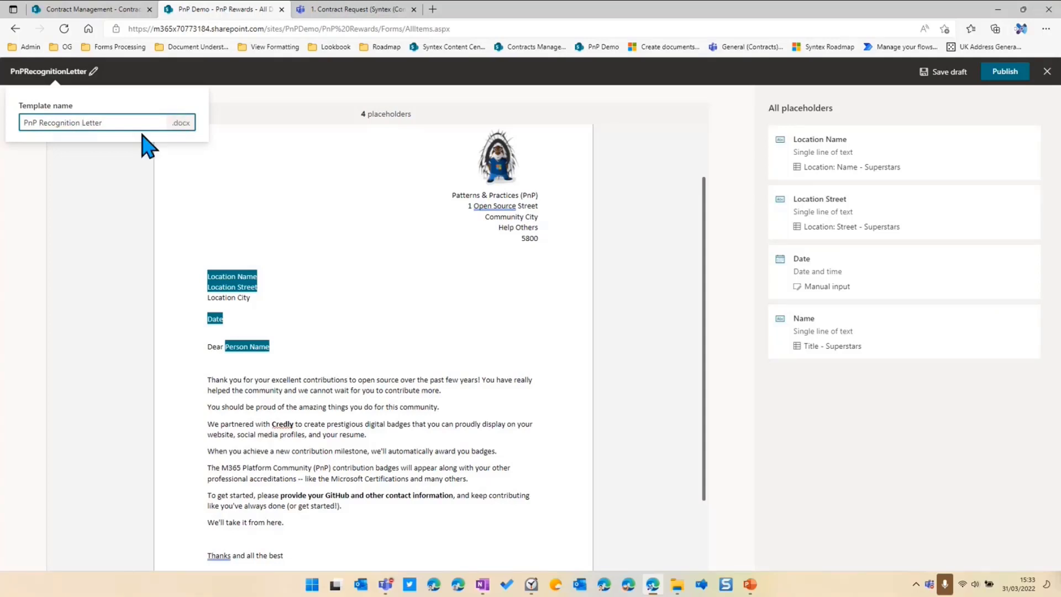
click(109, 119)
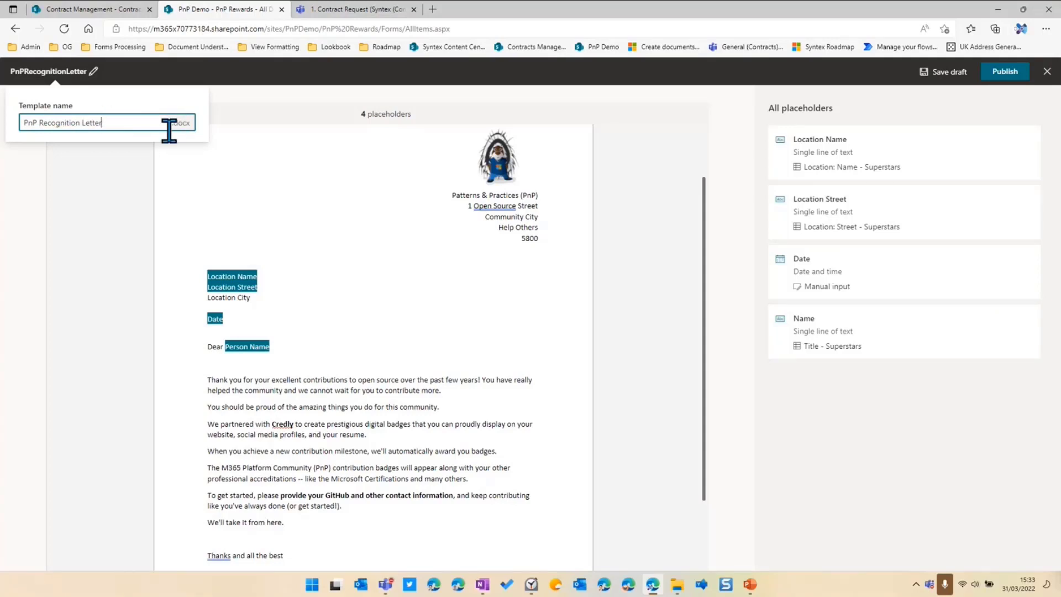
click(207, 152)
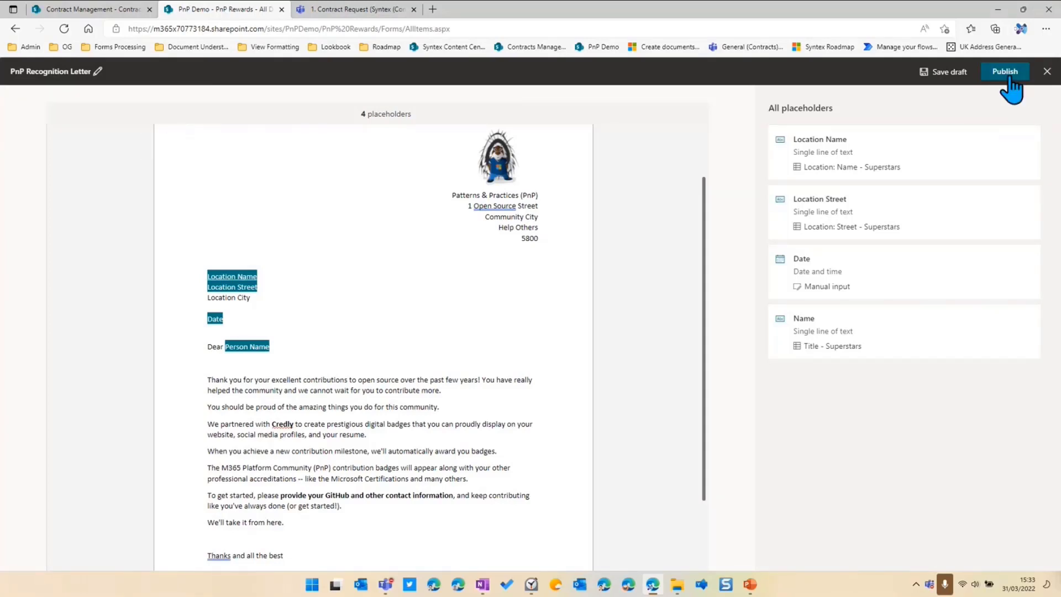
click(1005, 72)
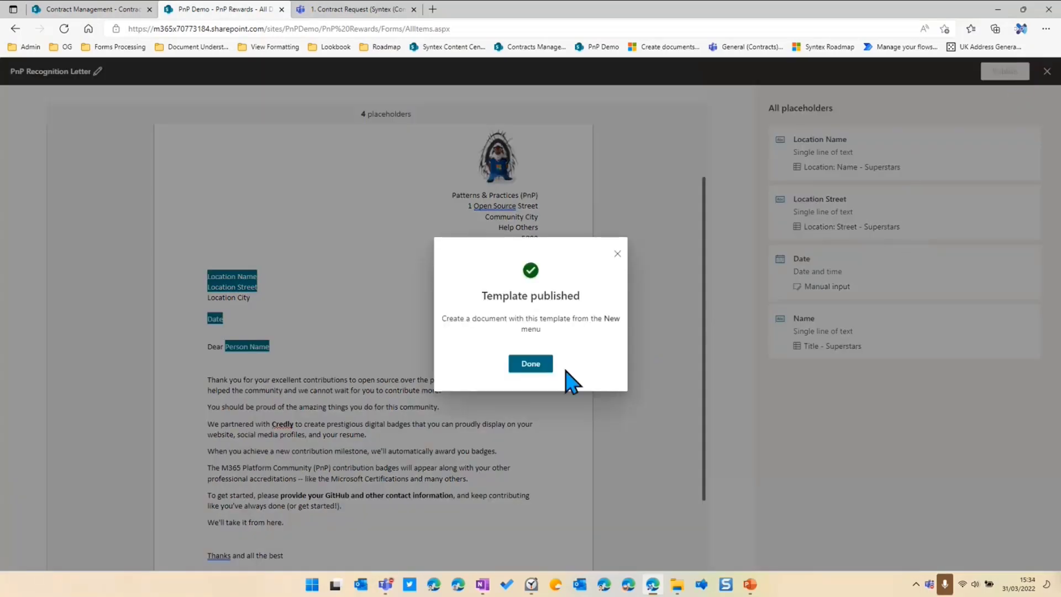
click(528, 364)
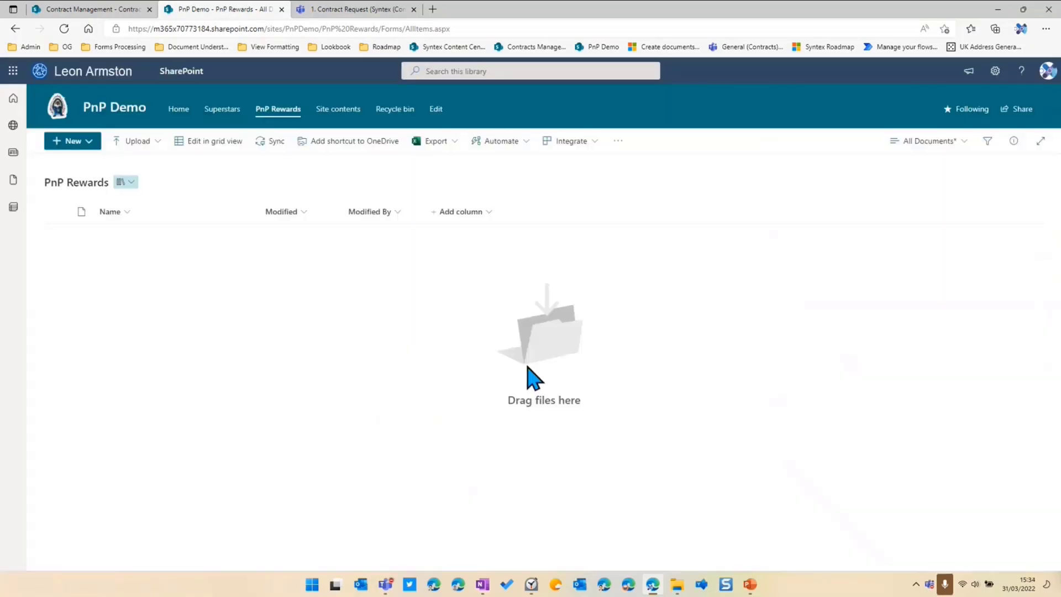
- Fill in a new document from the PnP Recognition Letter template with the Microsoft Corporate Office entry of Superstars and the date Thu Mar 31 2022
click(85, 142)
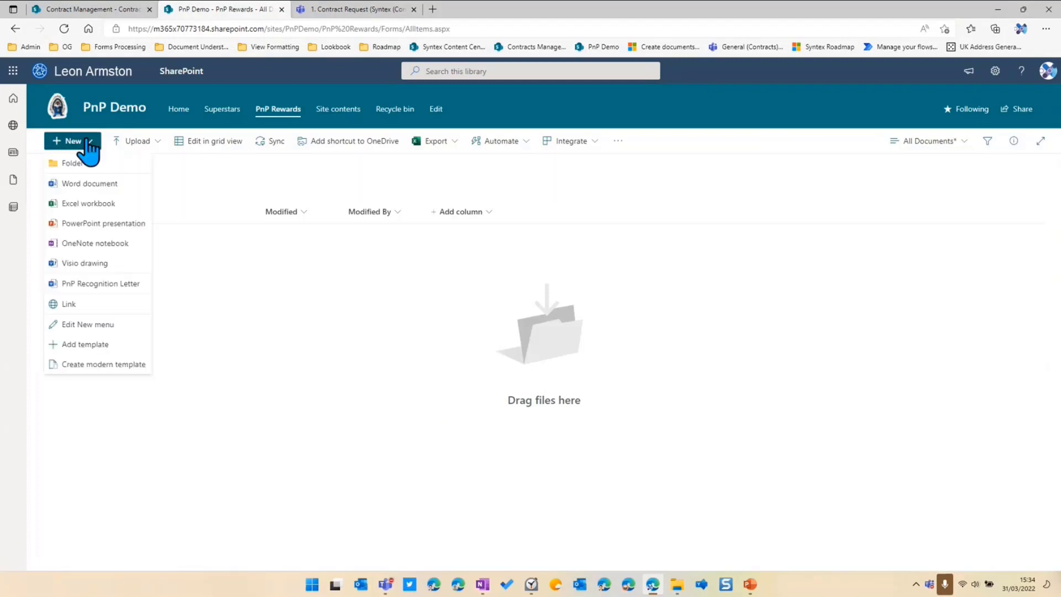
click(116, 285)
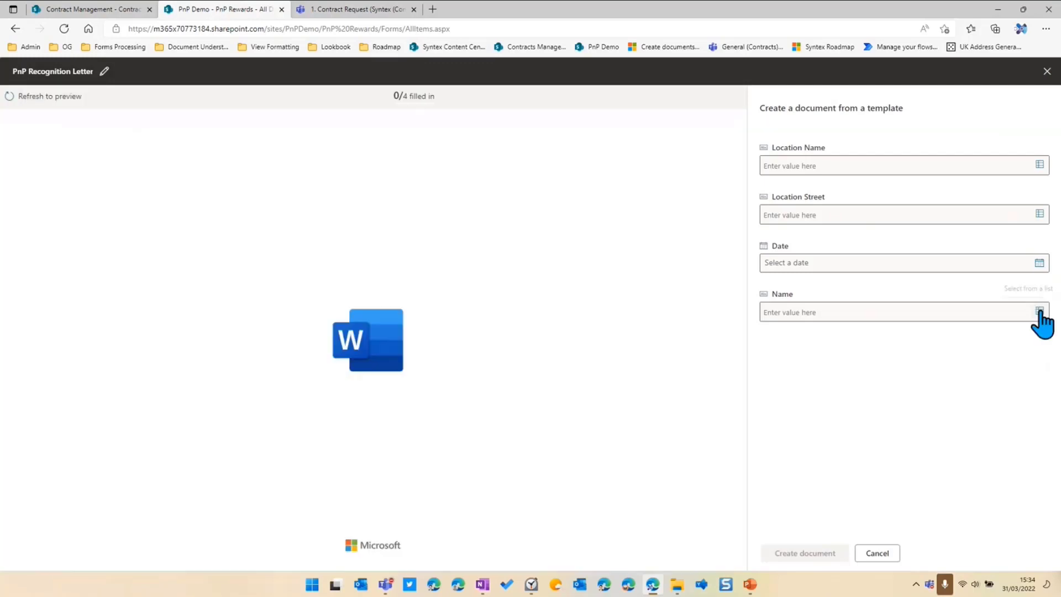
click(1040, 311)
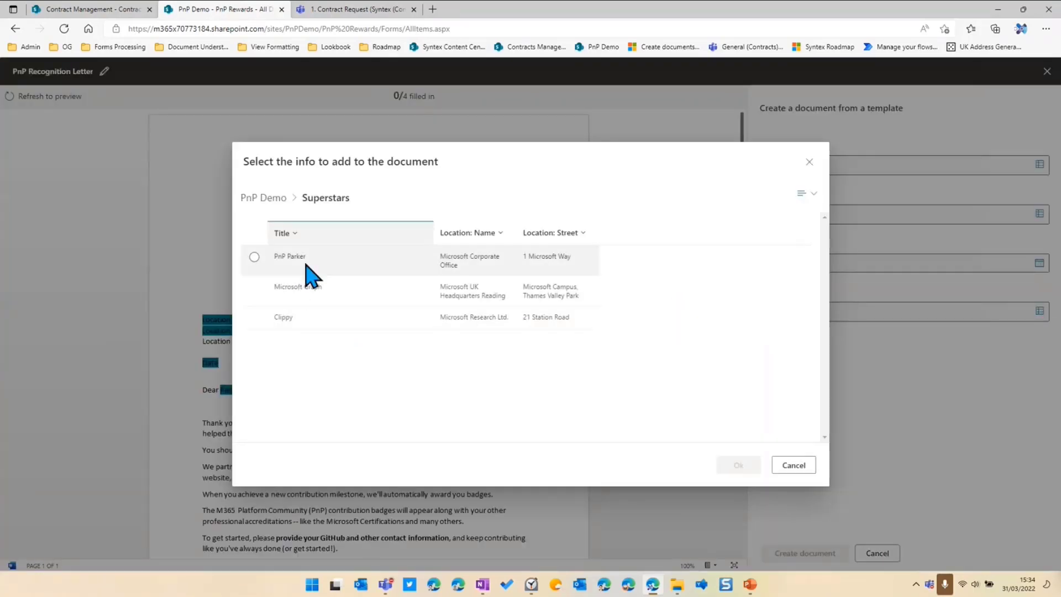
click(304, 260)
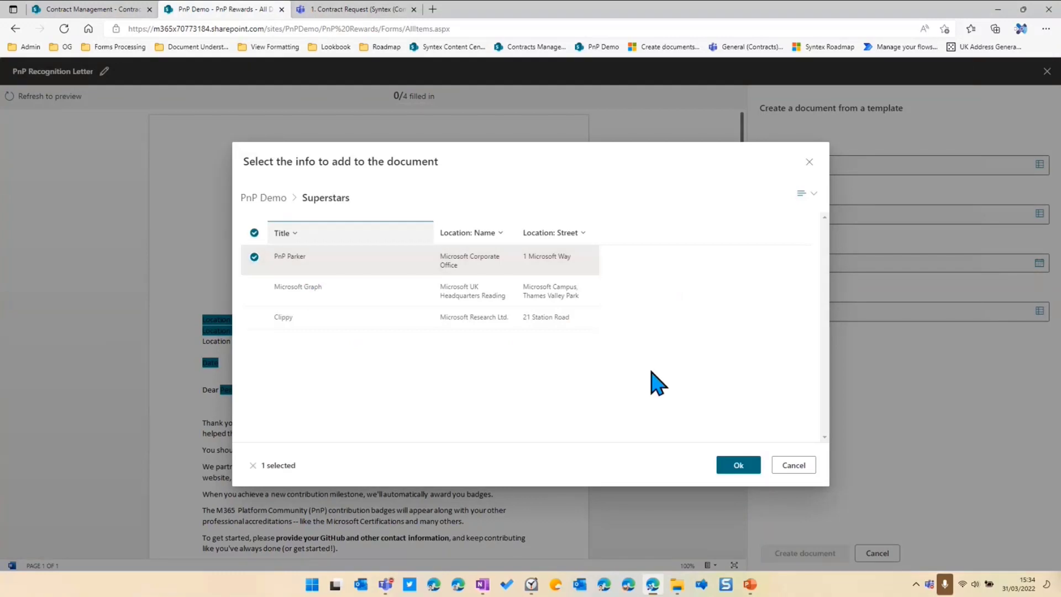
click(739, 469)
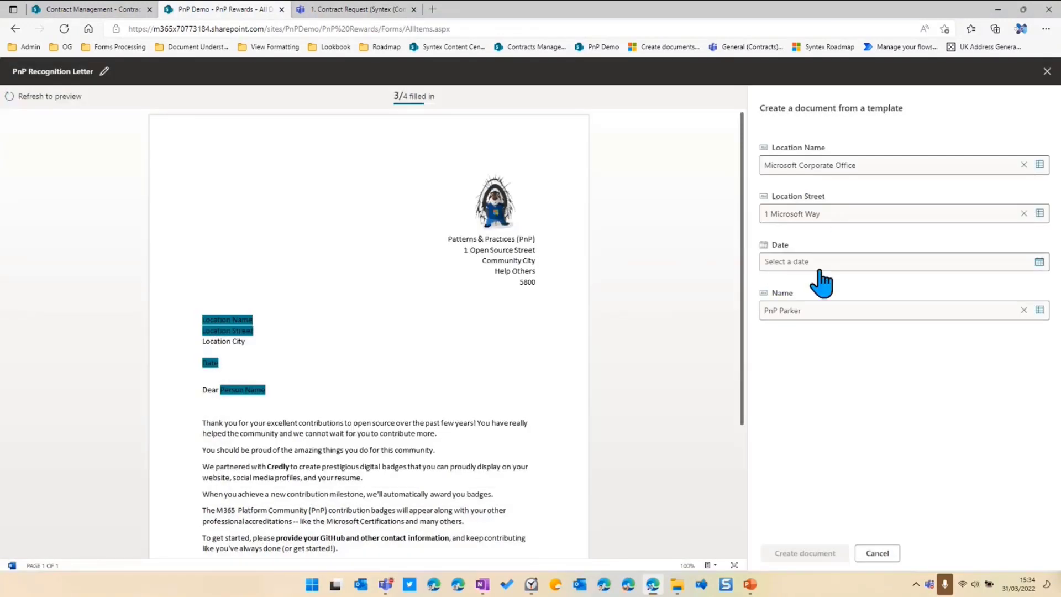
click(1041, 262)
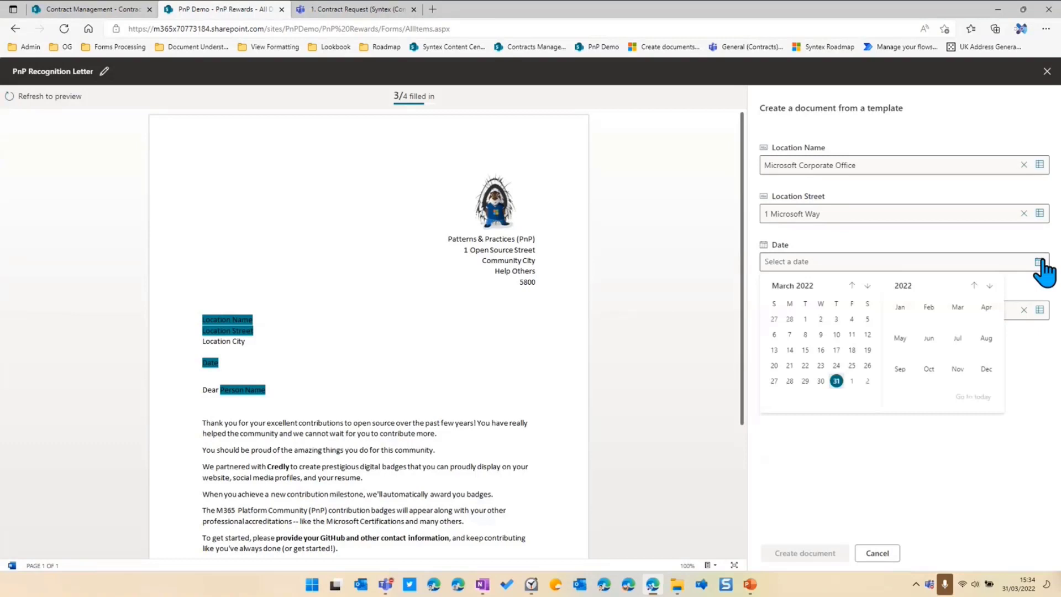
click(836, 381)
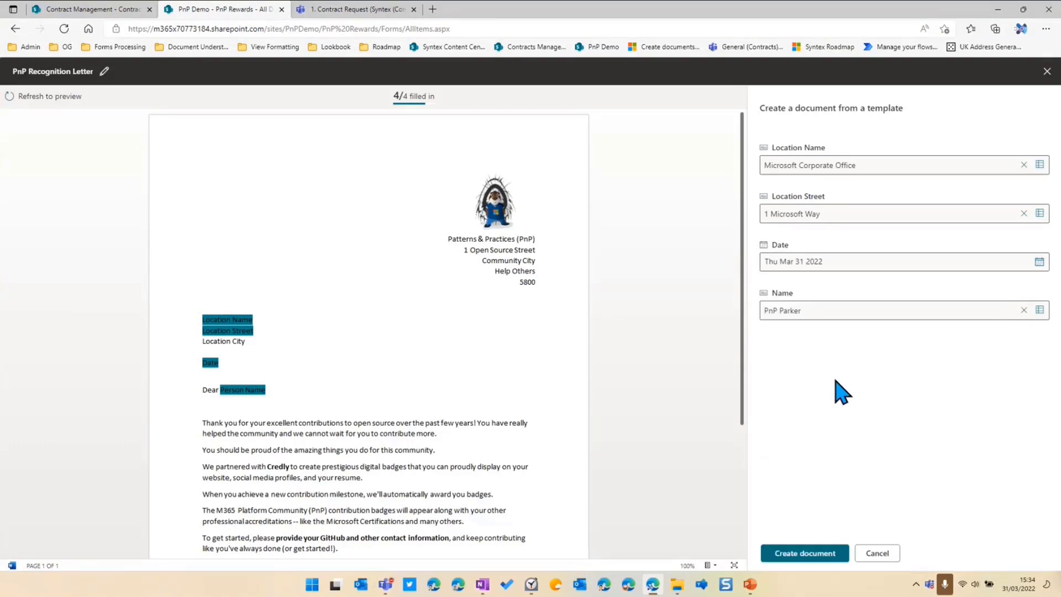
- Name the document PnP Recognition Letter followed by a hyphen and the recipient's name, and create it in the library
click(105, 71)
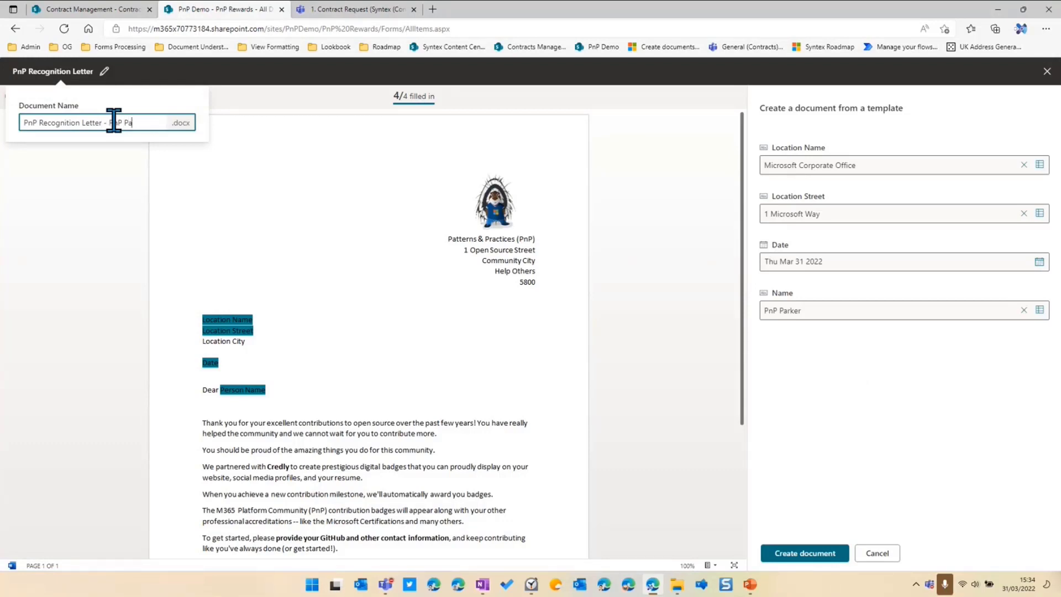
key(Return)
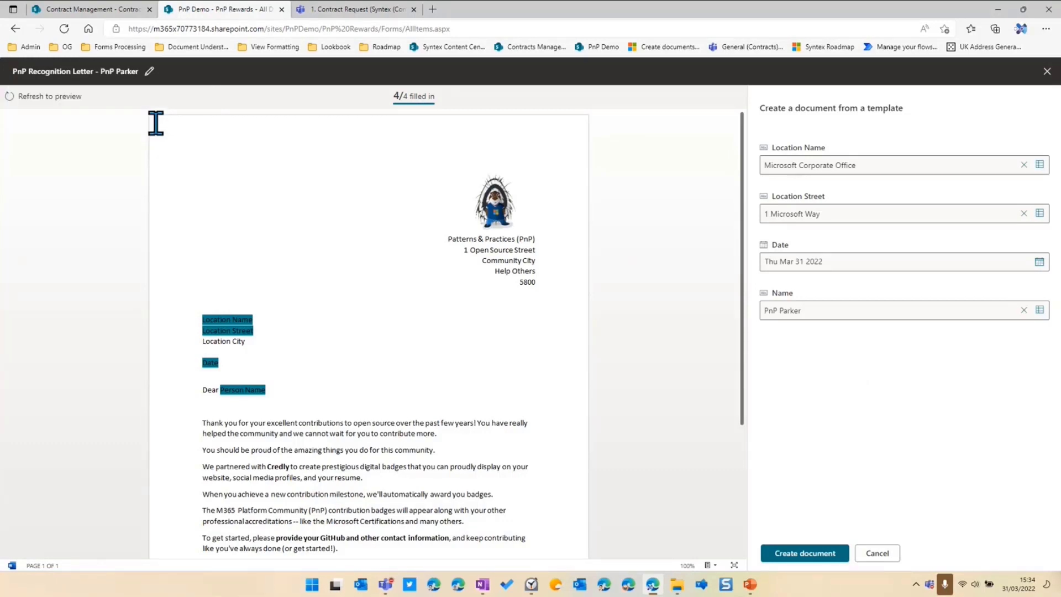
click(803, 560)
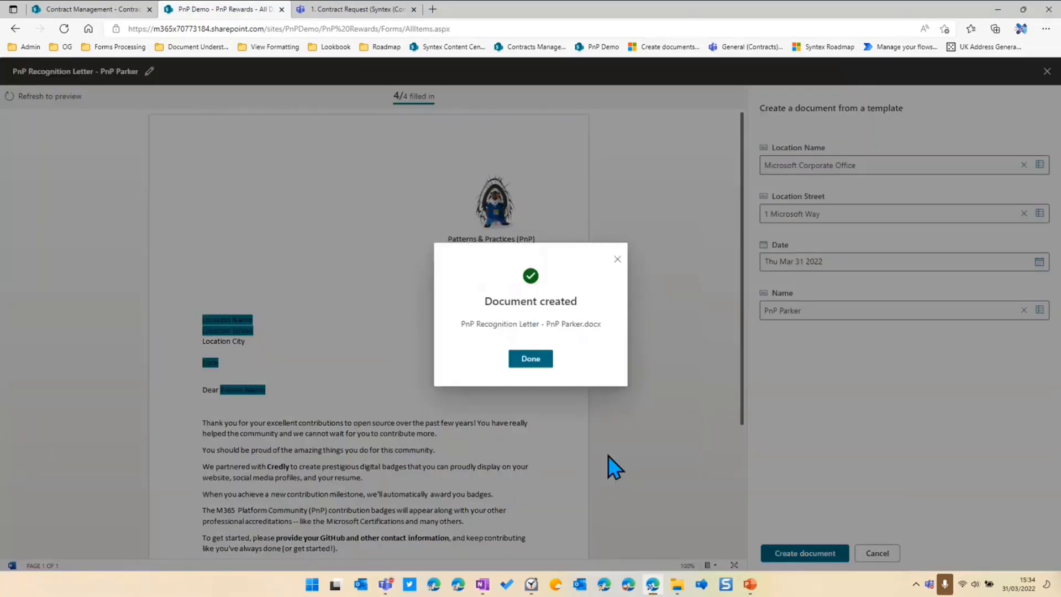
click(535, 359)
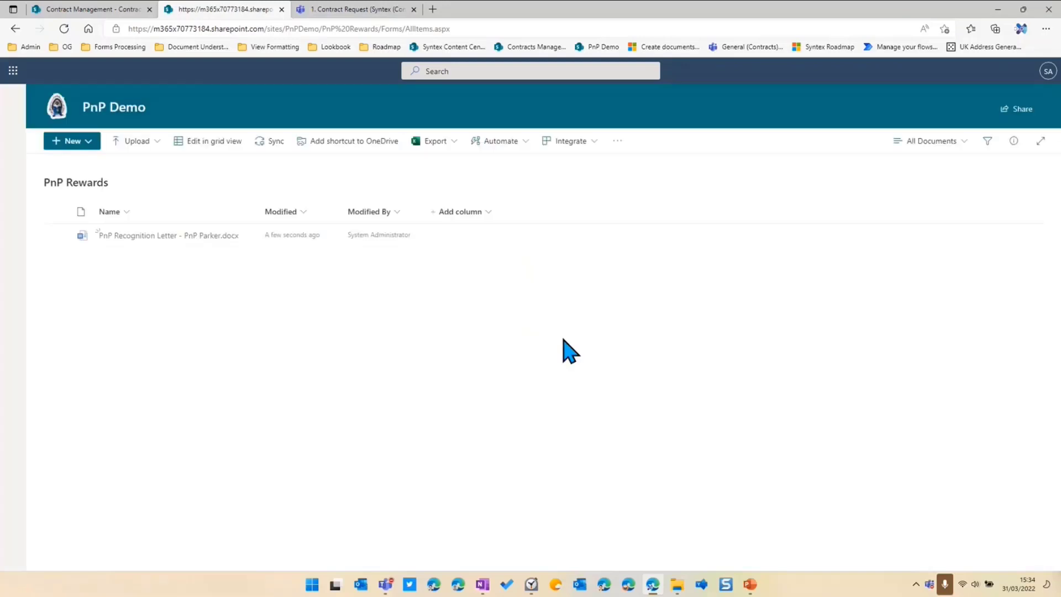
- Open the generated recognition letter from PnP Rewards and review its filled-in address, date, recipient and closing signature
click(189, 236)
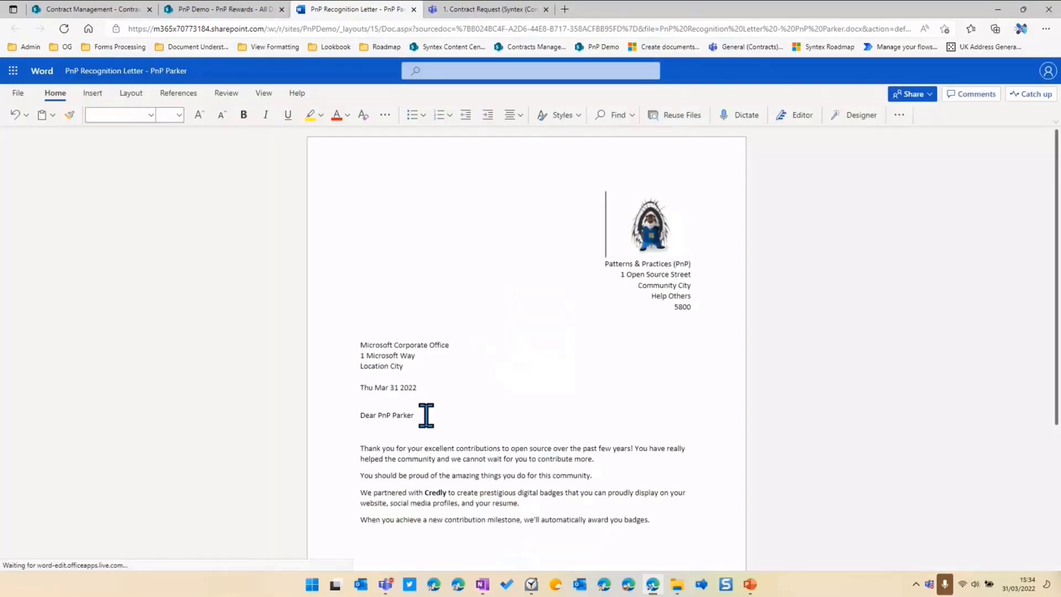
click(426, 415)
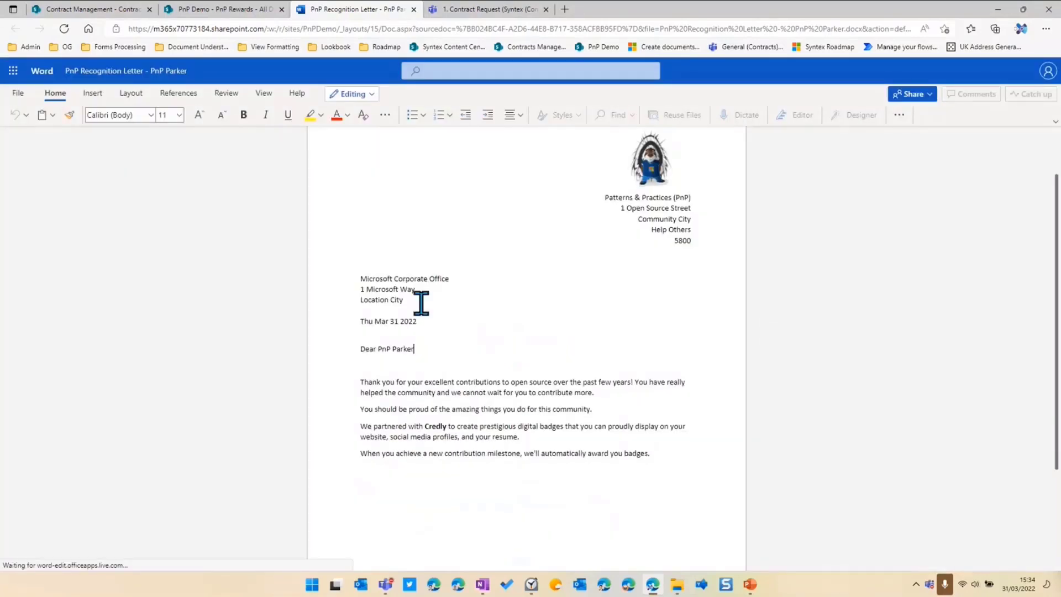
scroll(487, 434, down, 3)
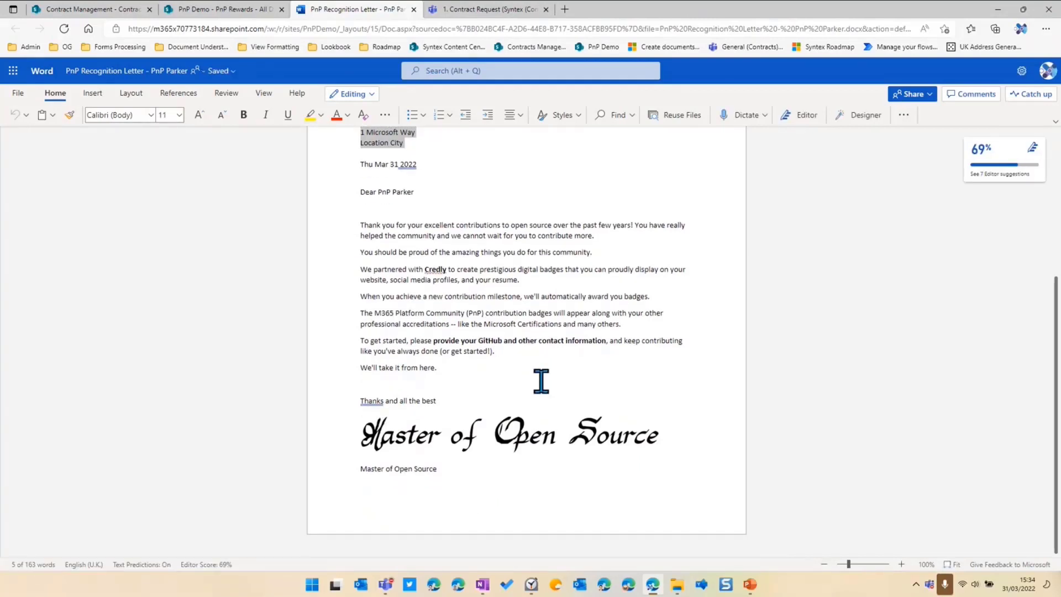
scroll(539, 379, up, 5)
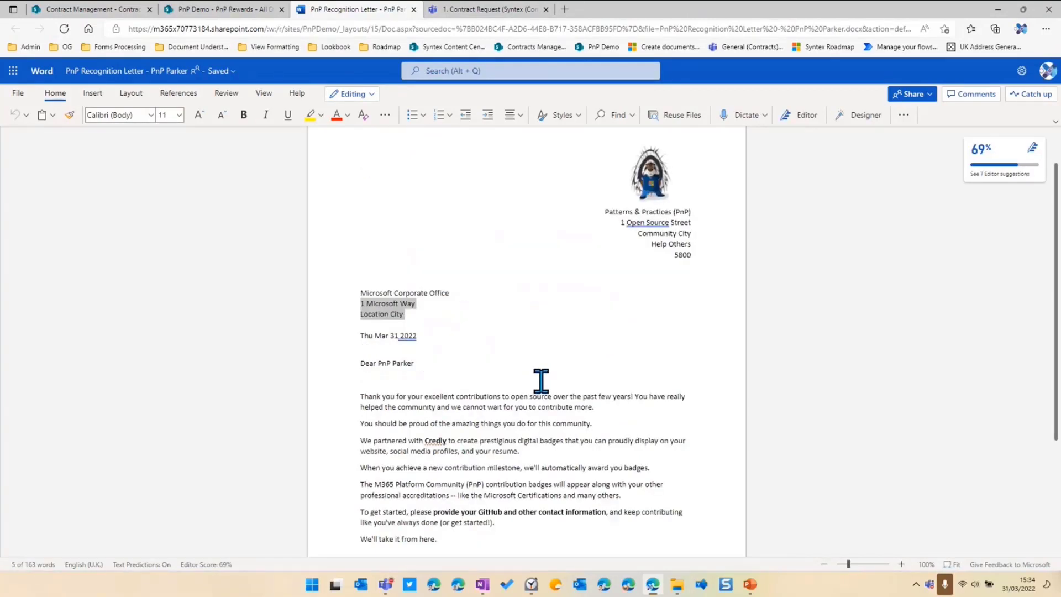
- Switch from the PnP Demo site to the Contract Management site and open its Contract Generation library
click(243, 10)
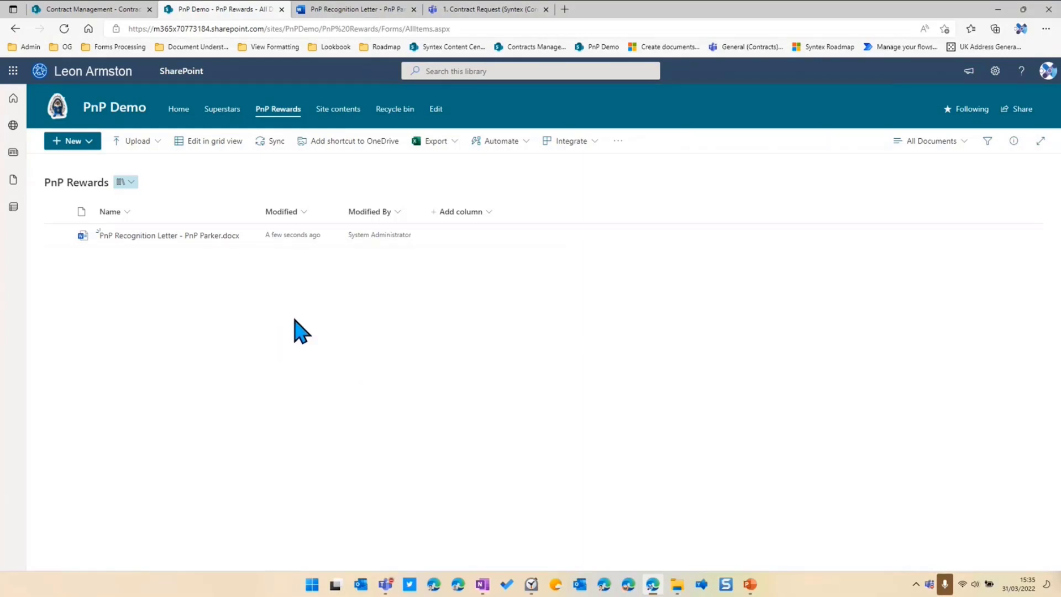
click(118, 10)
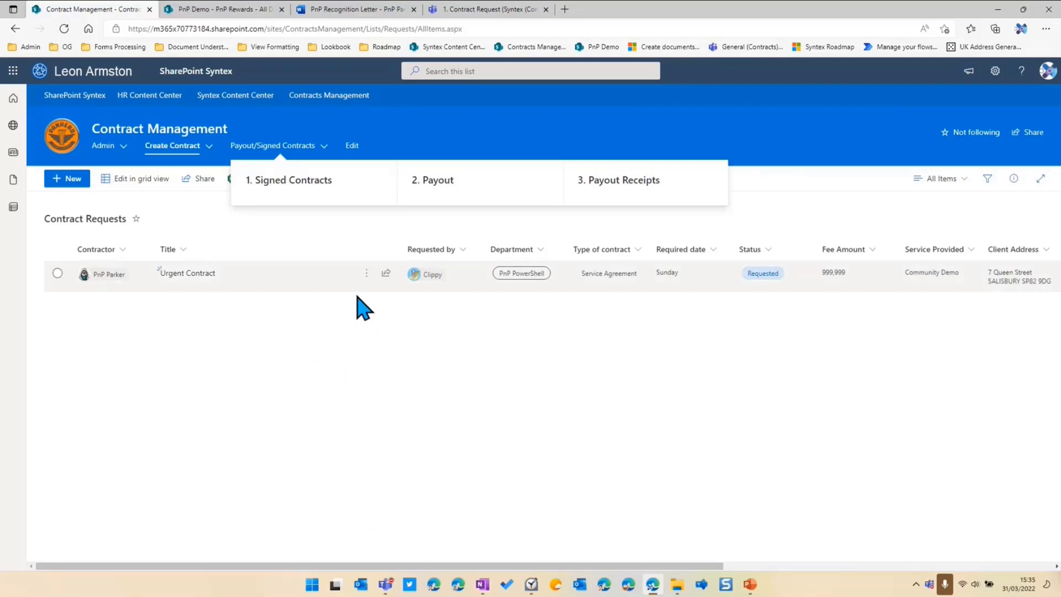
mouse_move(176, 149)
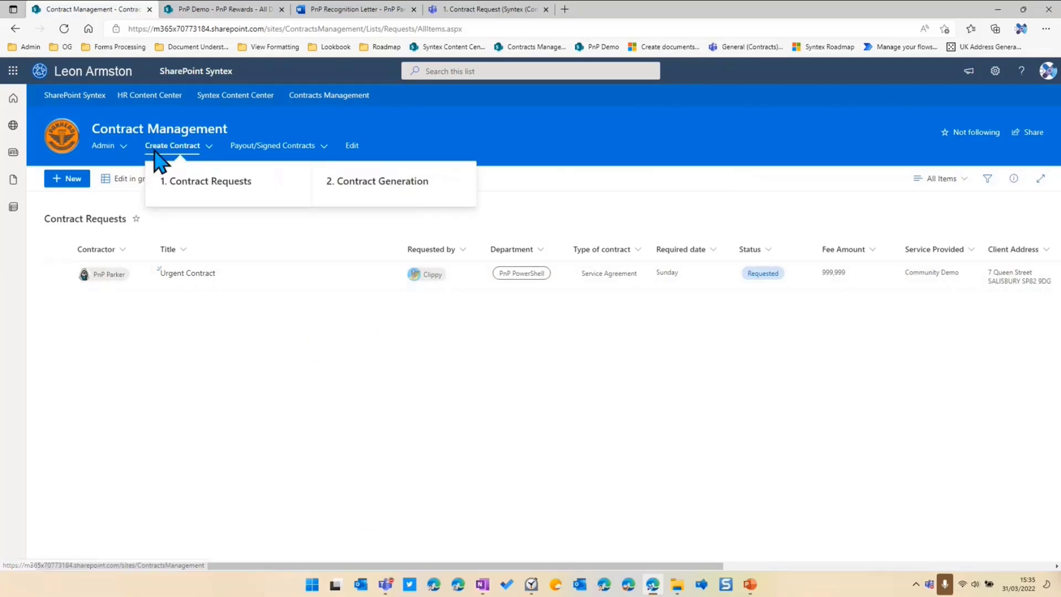
mouse_move(288, 144)
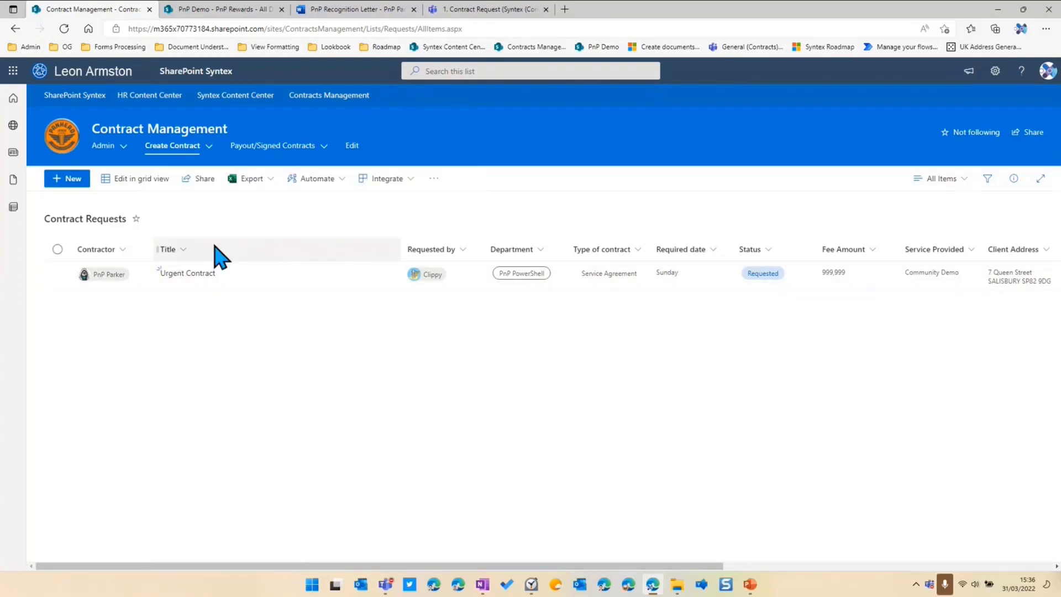
mouse_move(206, 156)
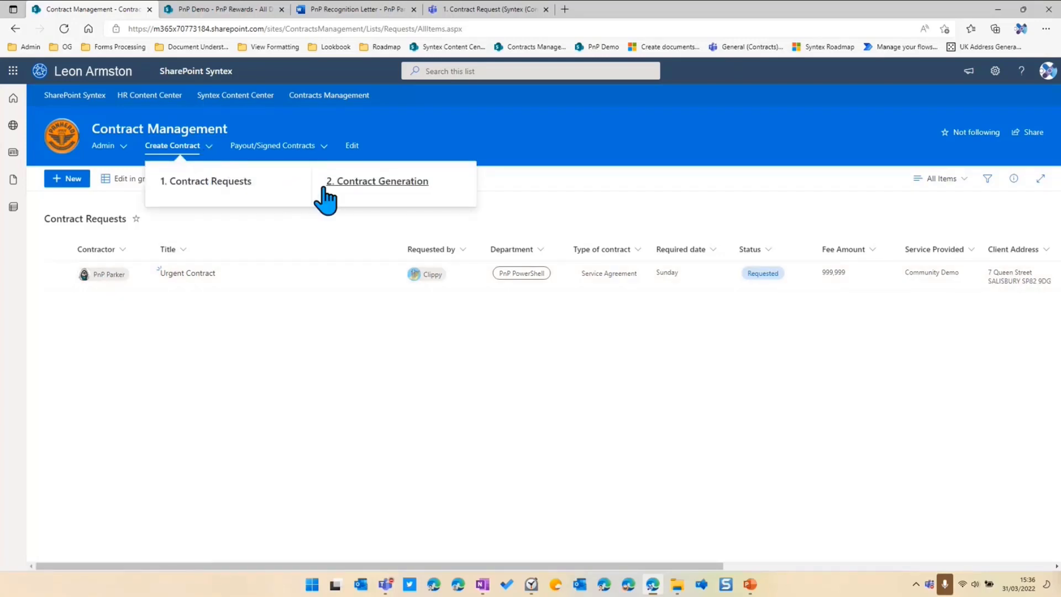
click(356, 183)
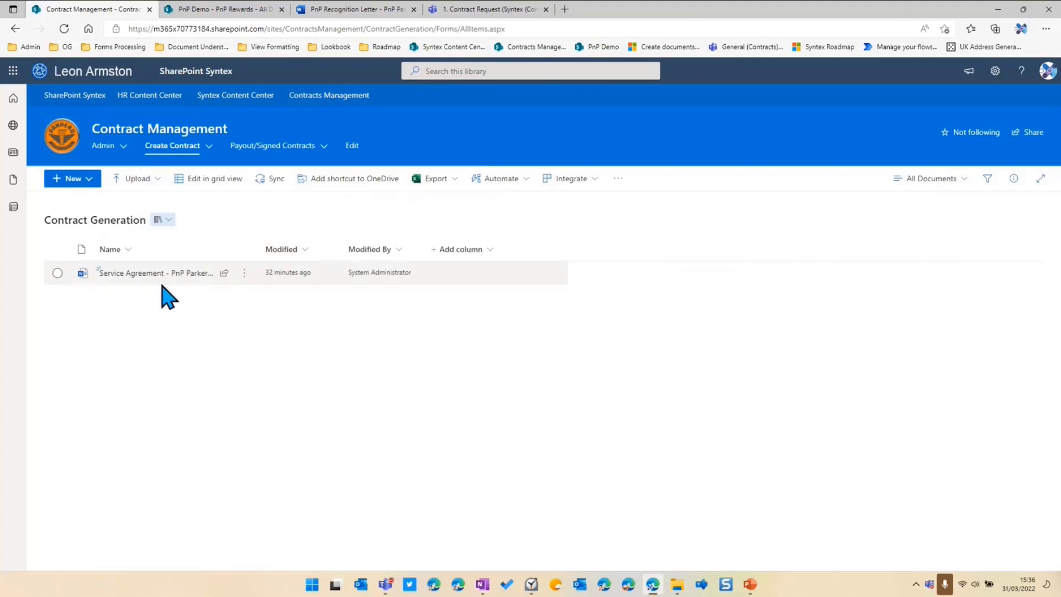
- Open the Service Agreement document and examine the contractor's address, the services provided and the flat fee under Compensation
mouse_move(171, 277)
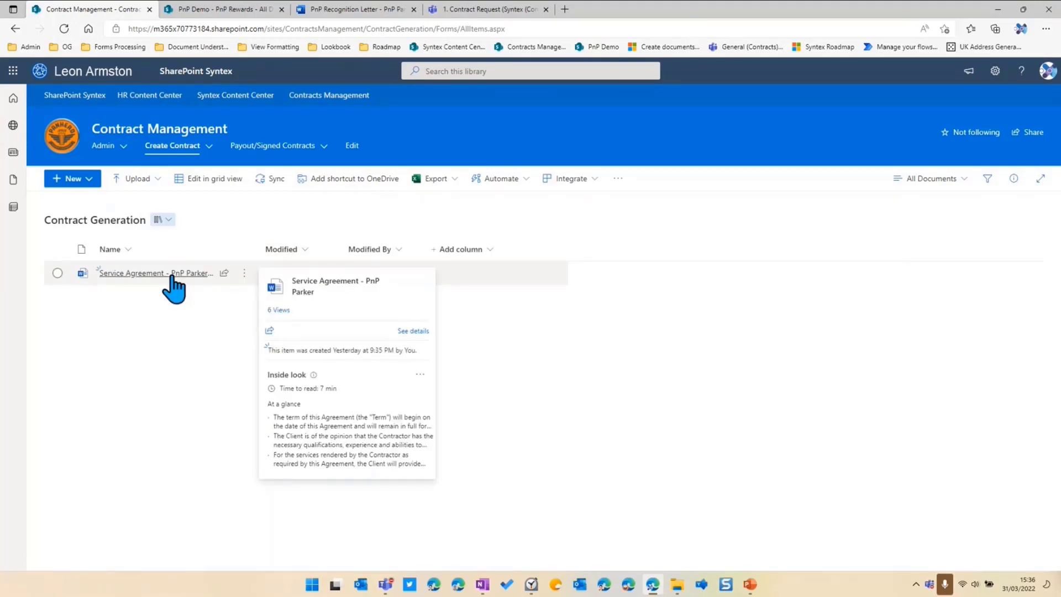
click(173, 276)
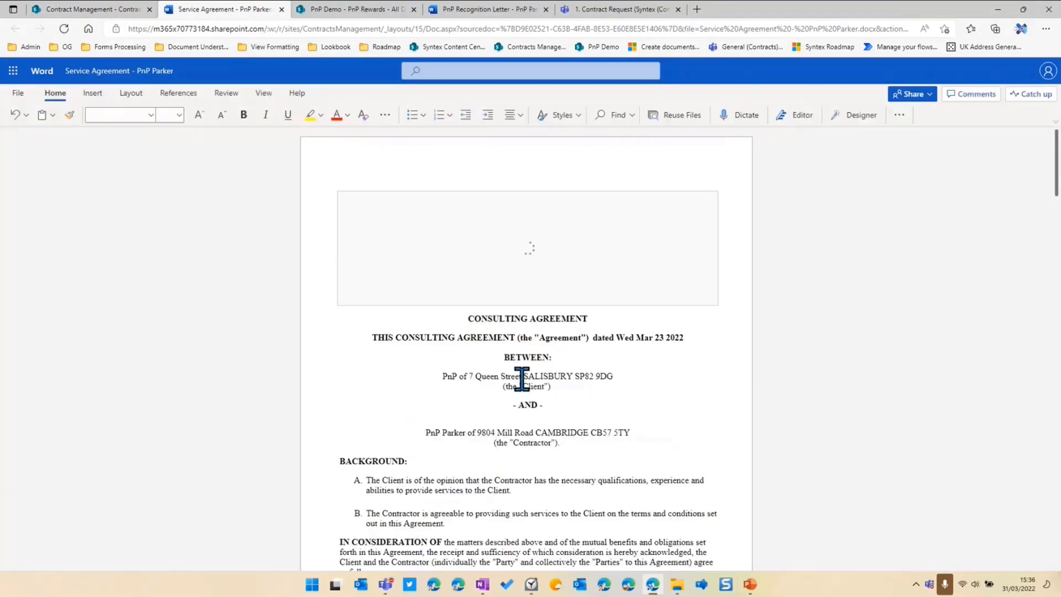
scroll(536, 403, down, 1)
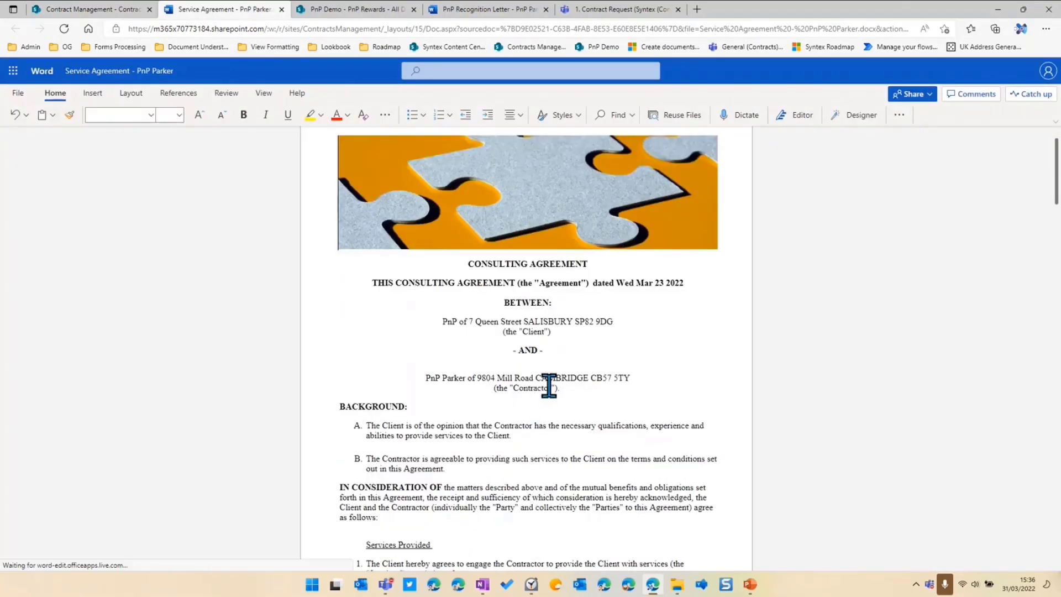
drag(621, 366, 462, 378)
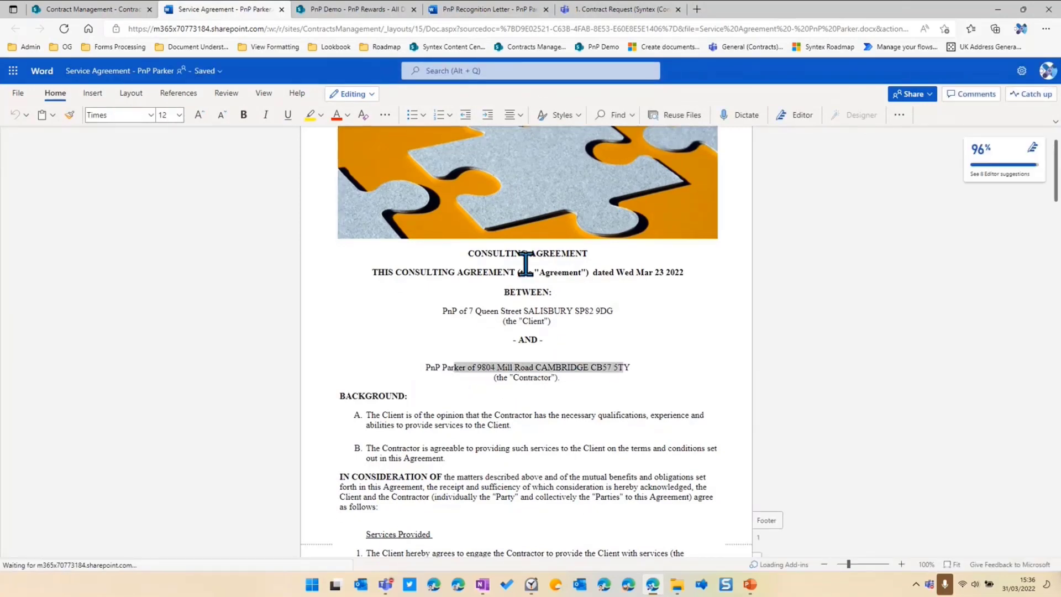
scroll(600, 338, down, 4)
scroll(569, 330, down, 1)
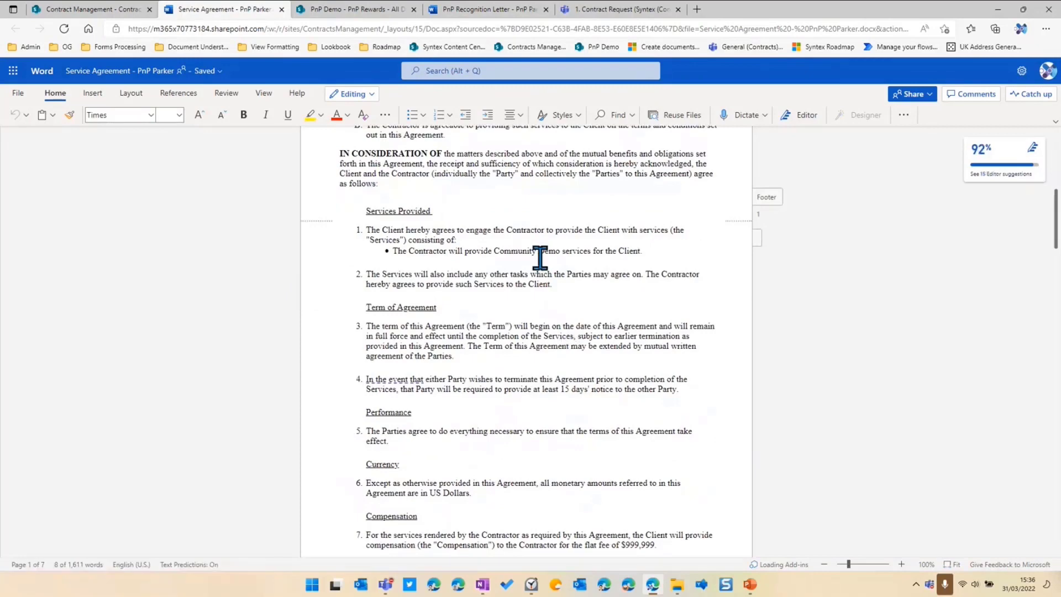
drag(555, 252, 507, 254)
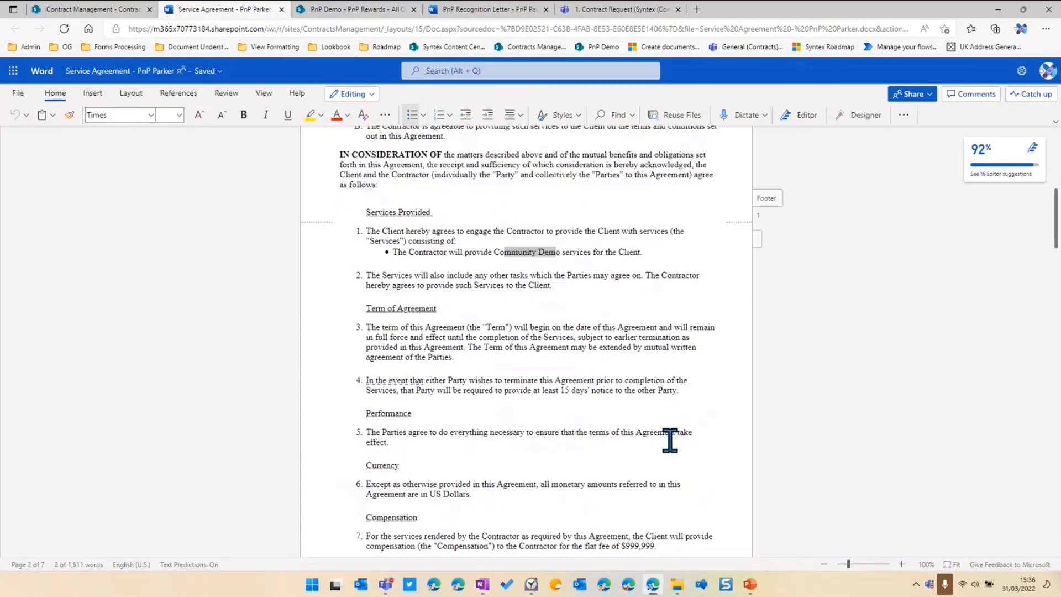
drag(653, 547, 623, 391)
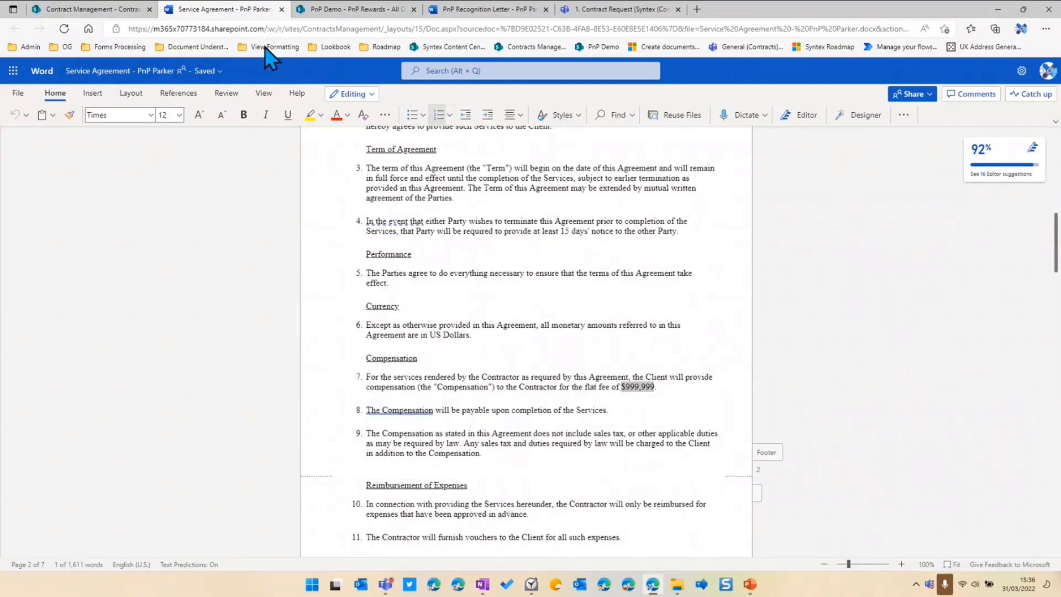
- Return to the Contract Management site and open the Signed Contracts library to check the signed agreement's extracted details and status
click(118, 9)
mouse_move(259, 154)
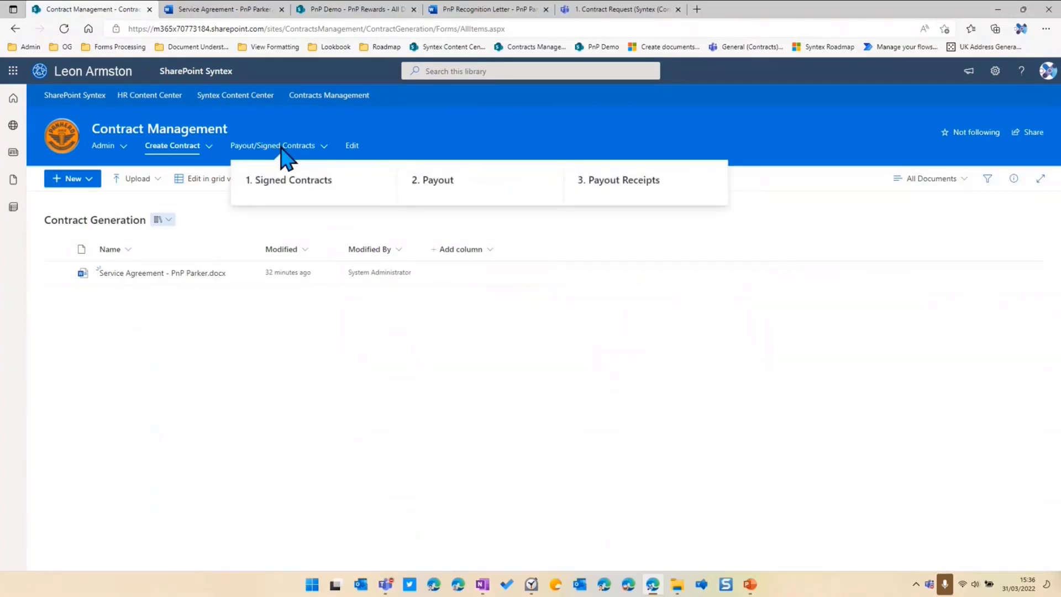
click(297, 188)
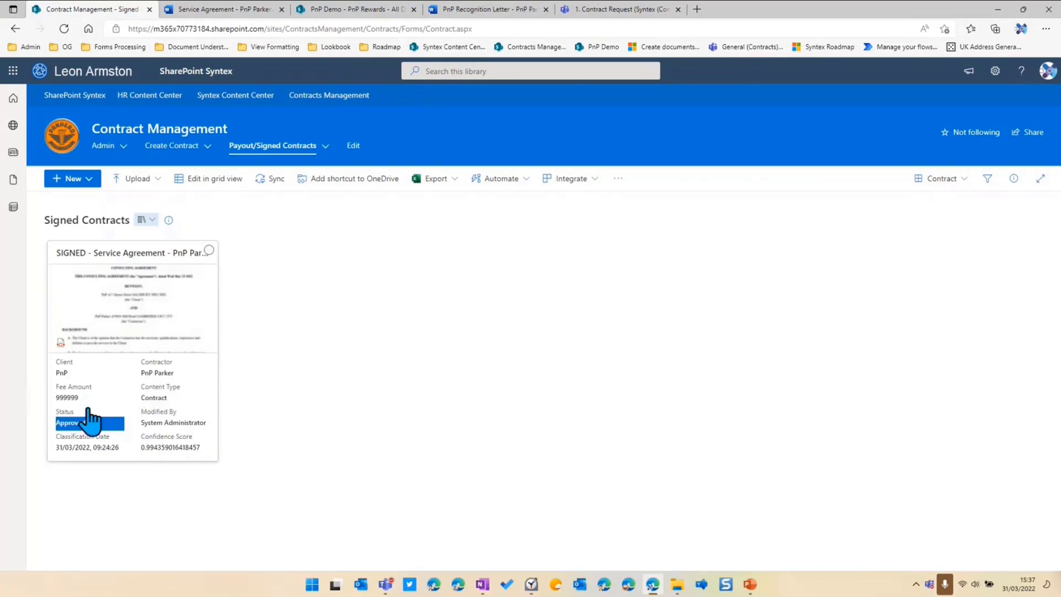
- Switch to Microsoft Teams and review the payout approval request over $20k in the 2. Contract Payout channel
click(622, 12)
click(138, 182)
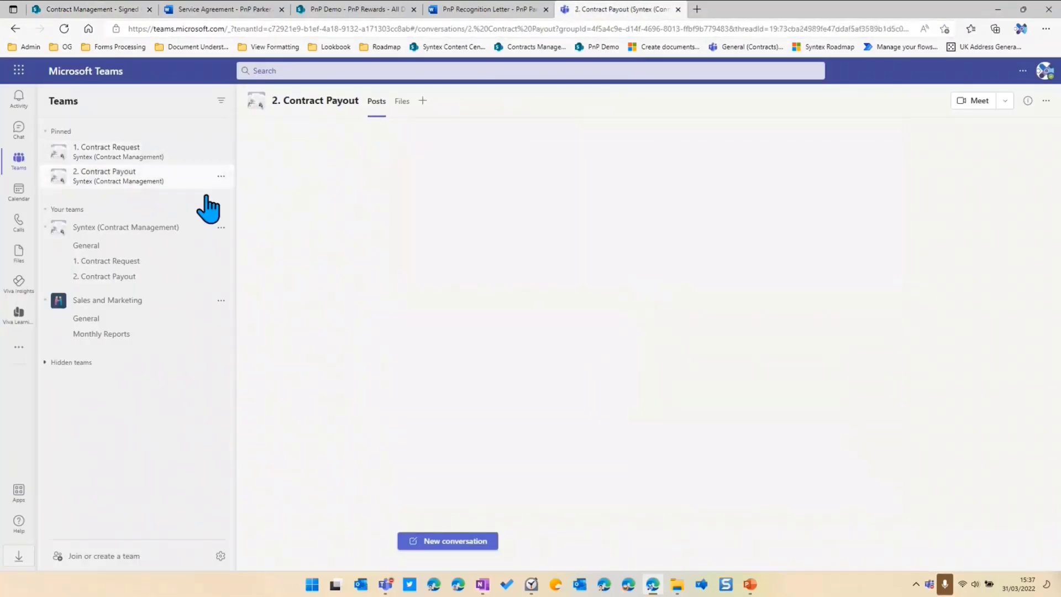
scroll(525, 387, up, 5)
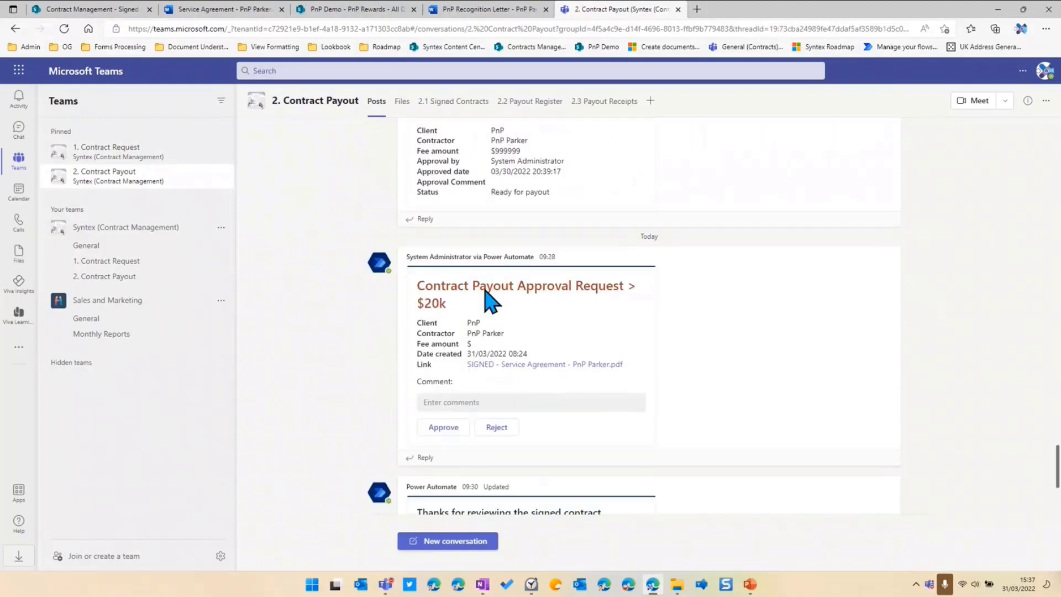
mouse_move(562, 308)
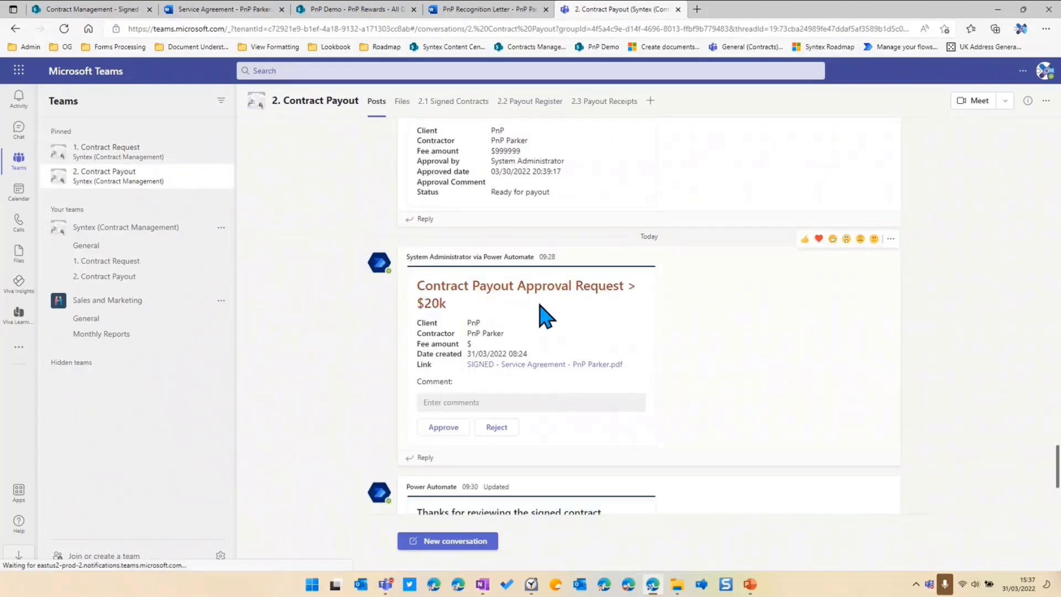
scroll(513, 337, up, 2)
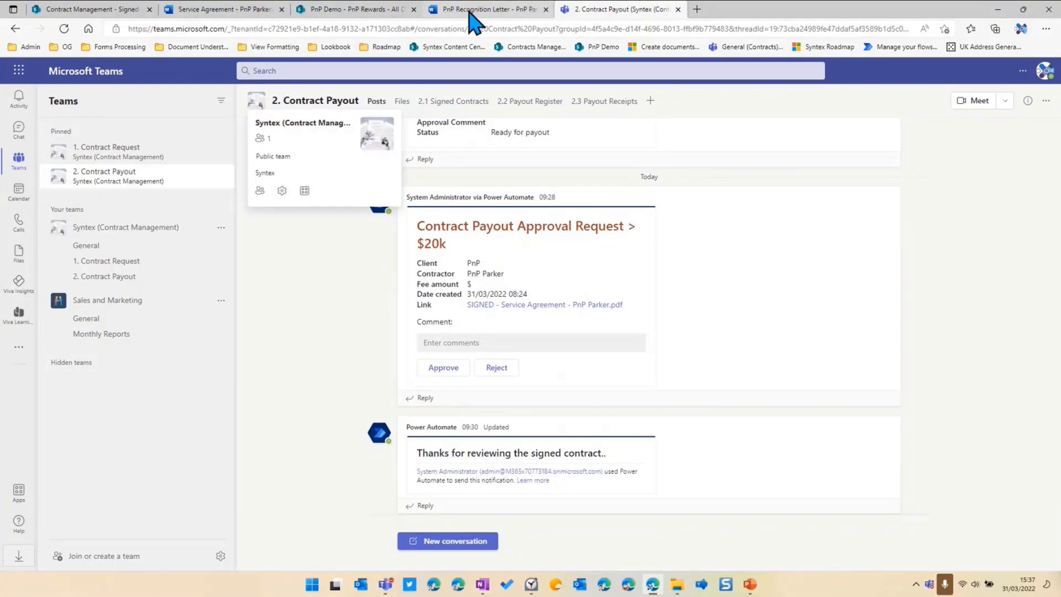
- Switch back to the Contract Management site and open the Payout Register list
click(110, 12)
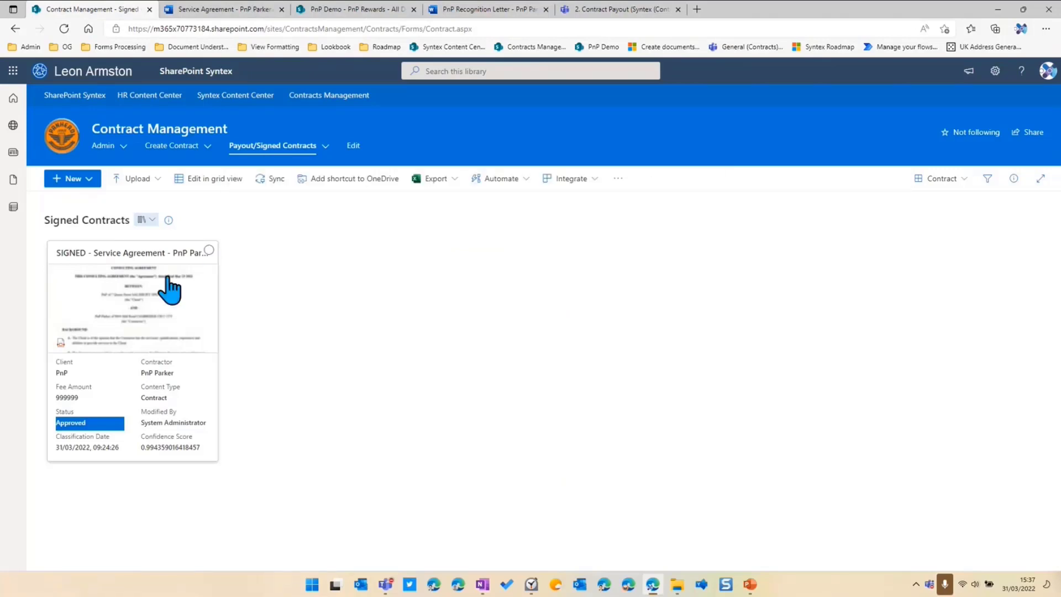
mouse_move(279, 147)
click(433, 198)
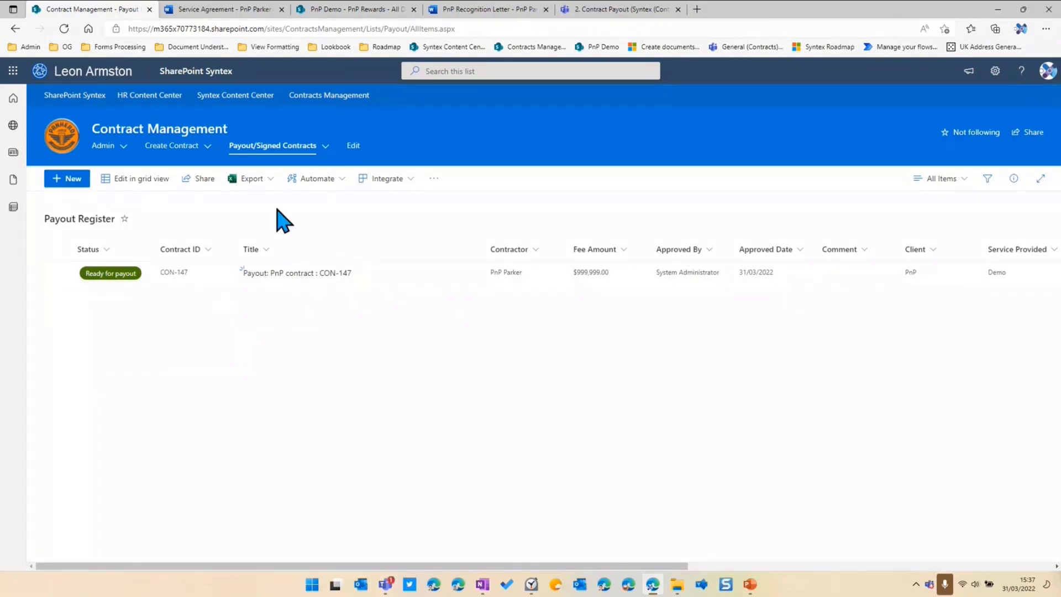
- Open the Remittance Advice document from Payout Receipts to view its payment details, and switch to PowerPoint
mouse_move(302, 156)
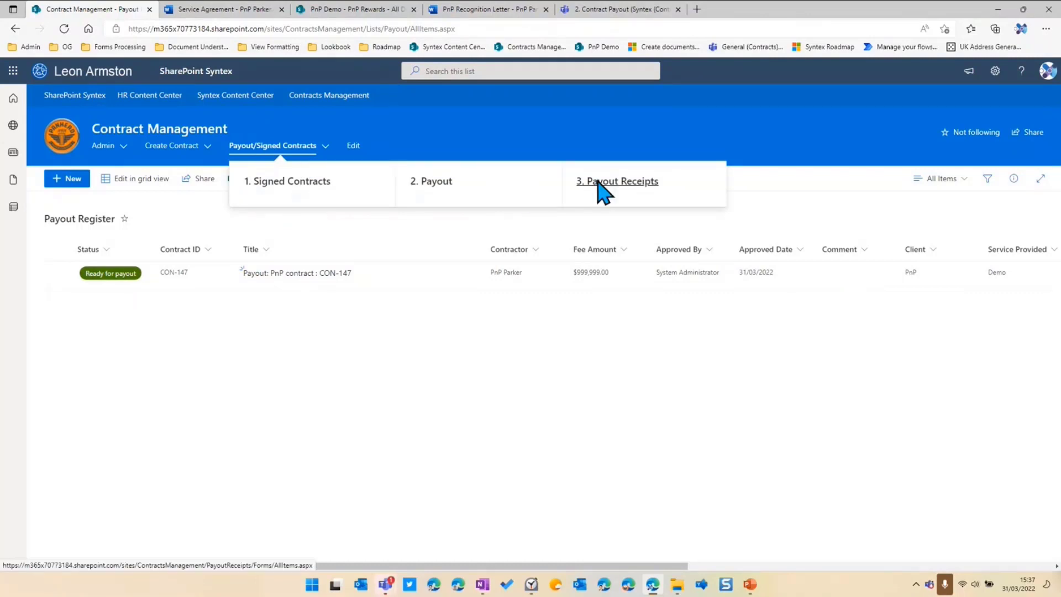
click(599, 194)
click(177, 275)
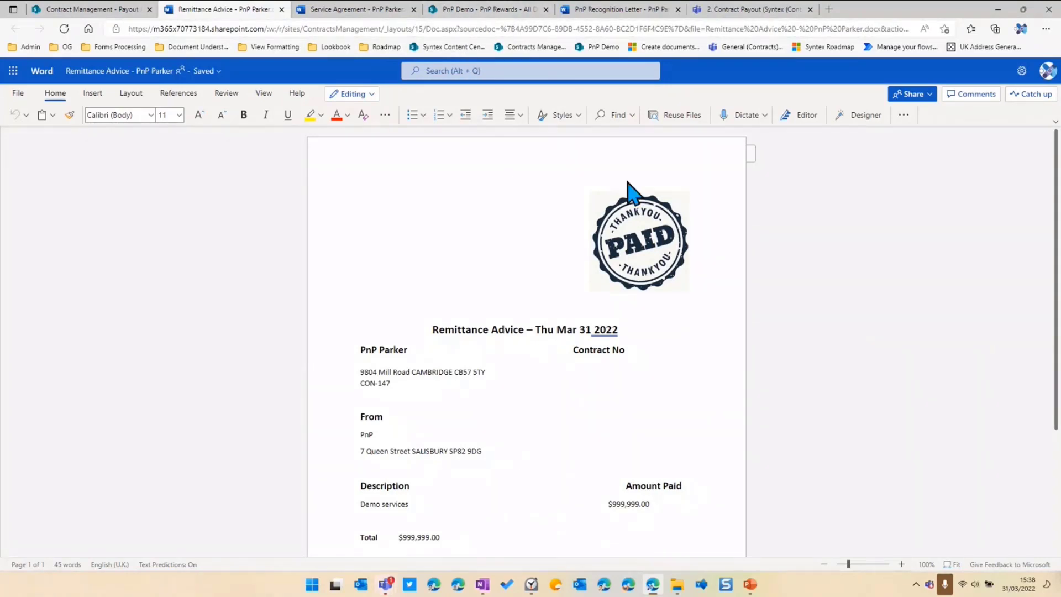
click(756, 587)
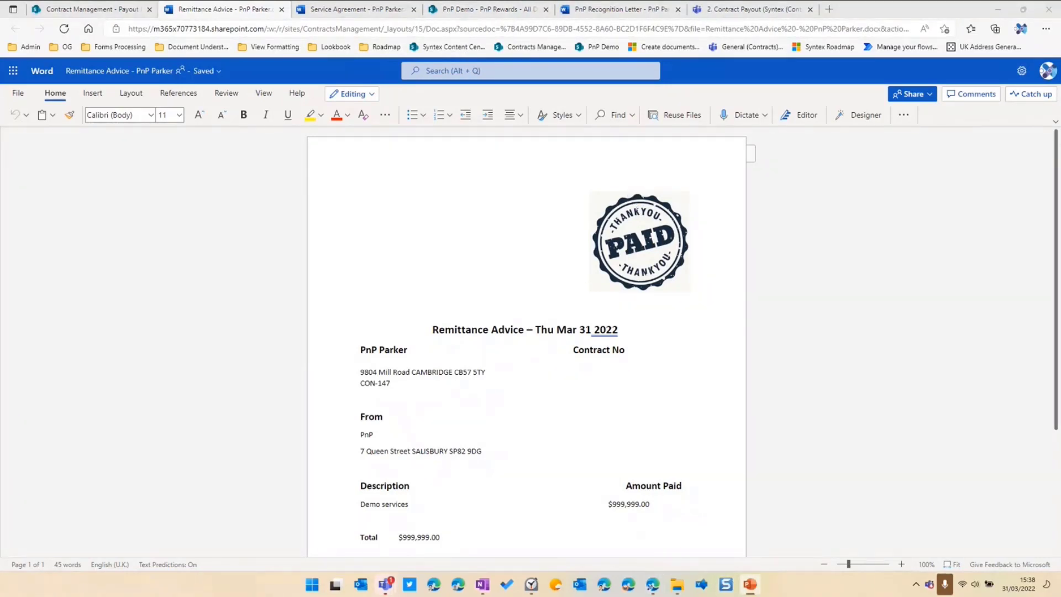